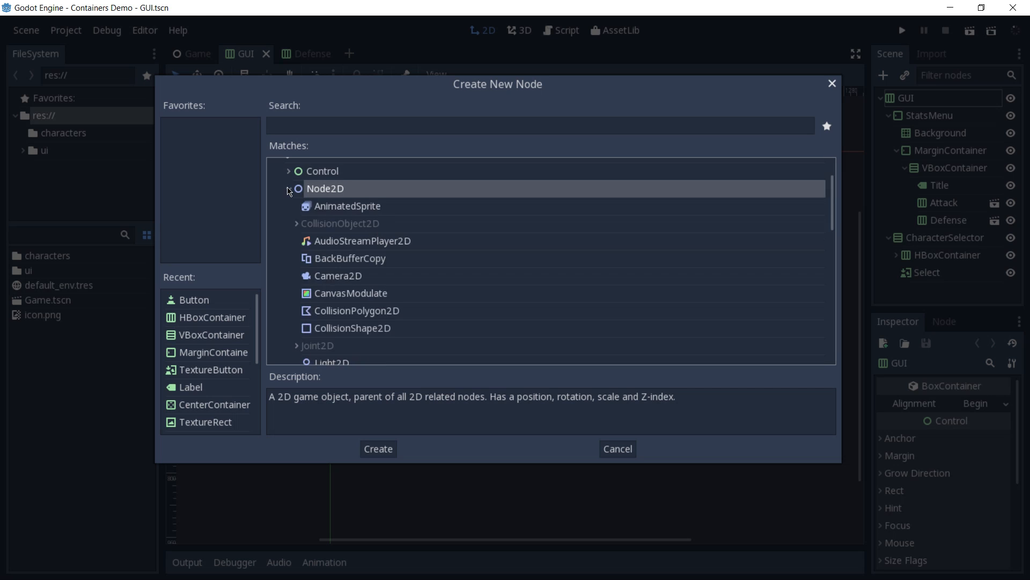
# - Browse the node types under Node2D and Control in the node creation dialog without adding one
pyautogui.scroll(3, 295, 204)
pyautogui.click(288, 189)
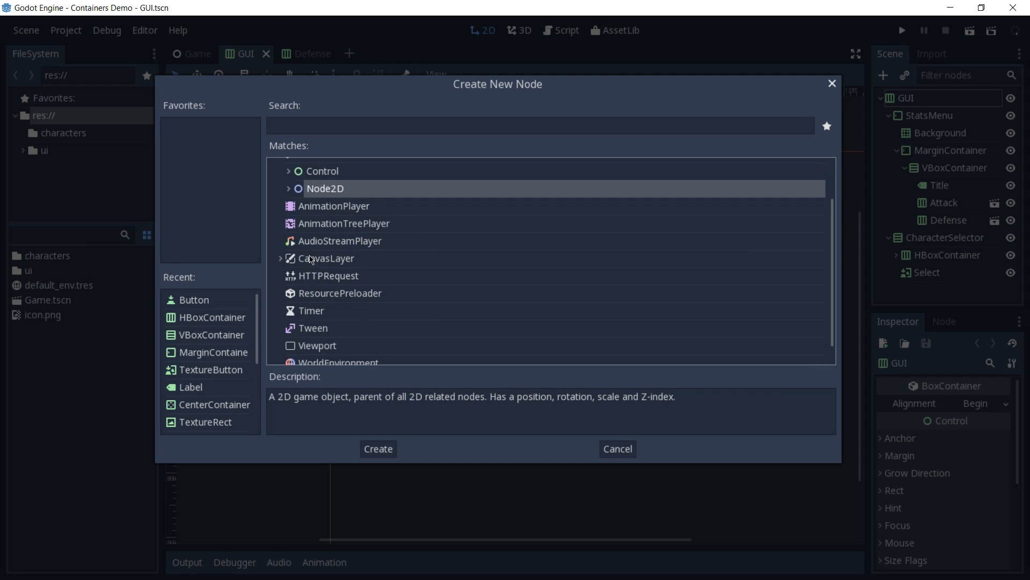
pyautogui.scroll(2, 290, 188)
pyautogui.click(290, 184)
pyautogui.scroll(-1, 370, 256)
pyautogui.scroll(-2, 369, 255)
pyautogui.scroll(5, 359, 263)
pyautogui.click(281, 186)
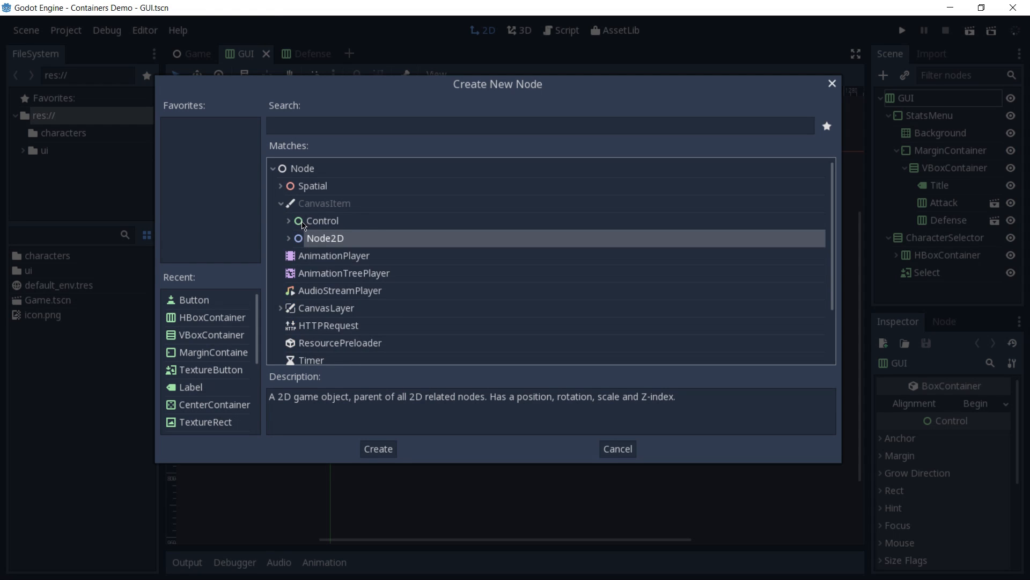
pyautogui.click(289, 221)
pyautogui.scroll(-2, 336, 251)
pyautogui.click(297, 198)
pyautogui.scroll(-5, 381, 248)
pyautogui.scroll(-1, 378, 249)
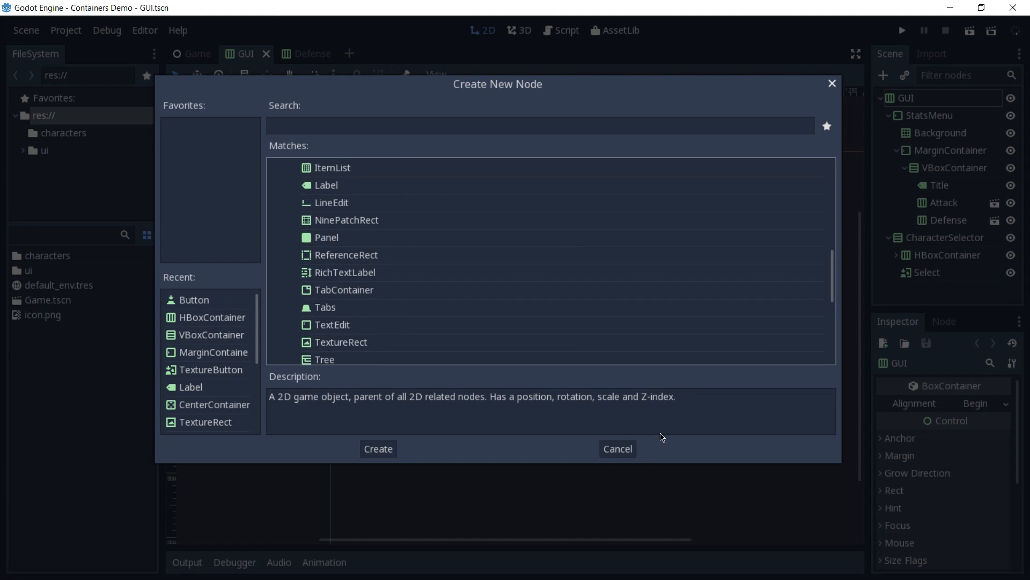
pyautogui.click(618, 449)
# - Hide and re-show the Attack and Defense rows of the stats menu to see how the layout adapts
pyautogui.moveTo(586, 270); pyautogui.dragTo(551, 310, button='middle')
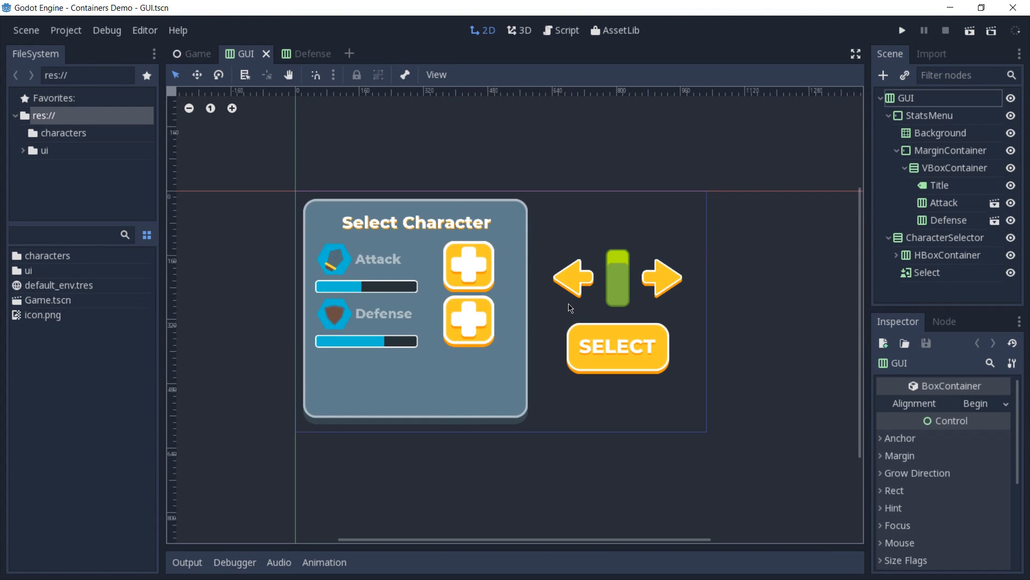
pyautogui.click(1011, 203)
pyautogui.click(1011, 203)
pyautogui.click(1011, 221)
pyautogui.click(1011, 221)
# - Hide and re-show the character selector's HBoxContainer and its SelectedCharacter child, and open the Defense instance for editing
pyautogui.click(902, 255)
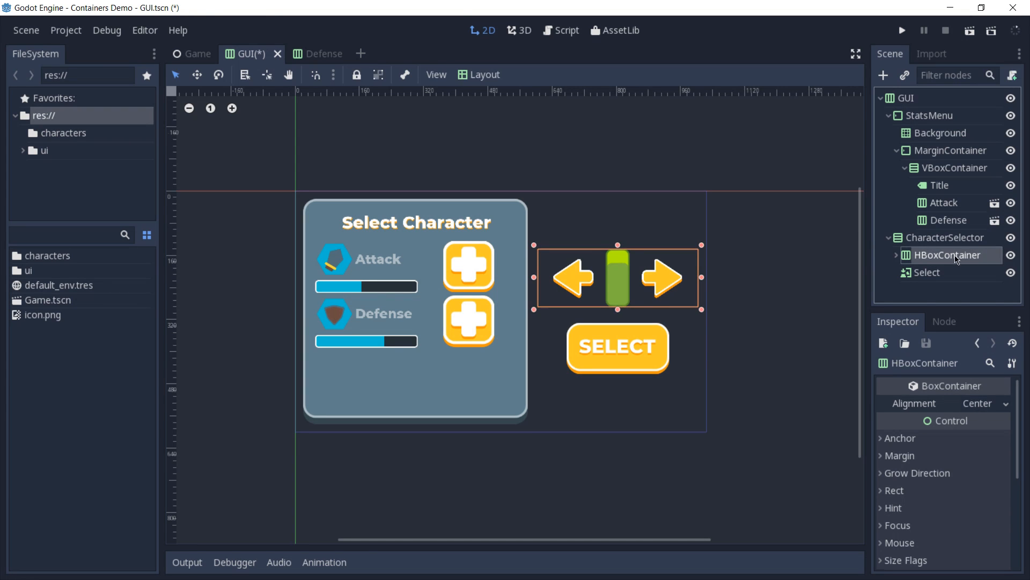
pyautogui.click(1011, 255)
pyautogui.click(1010, 256)
pyautogui.click(896, 256)
pyautogui.click(1003, 252)
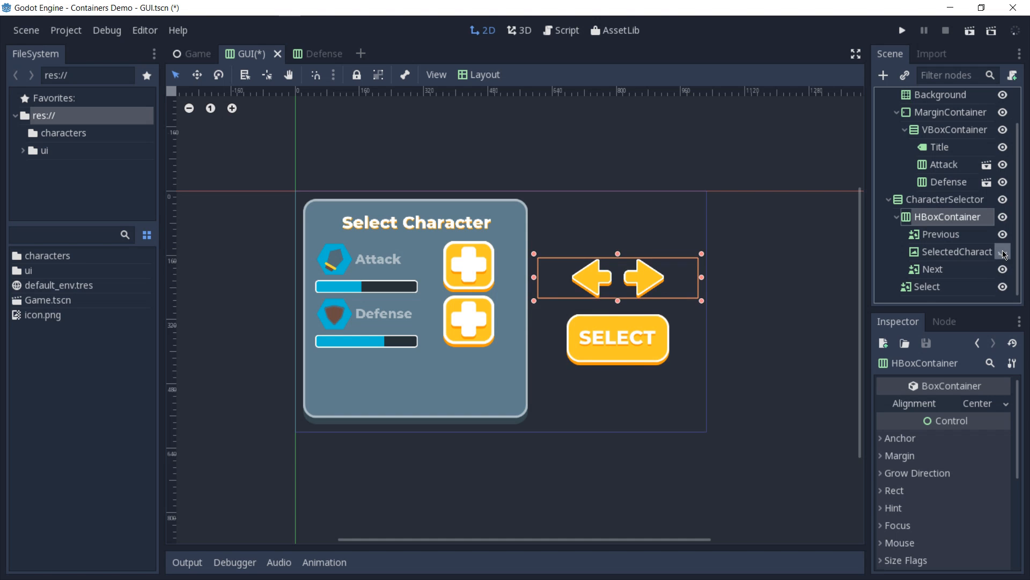
pyautogui.click(1003, 252)
pyautogui.click(987, 182)
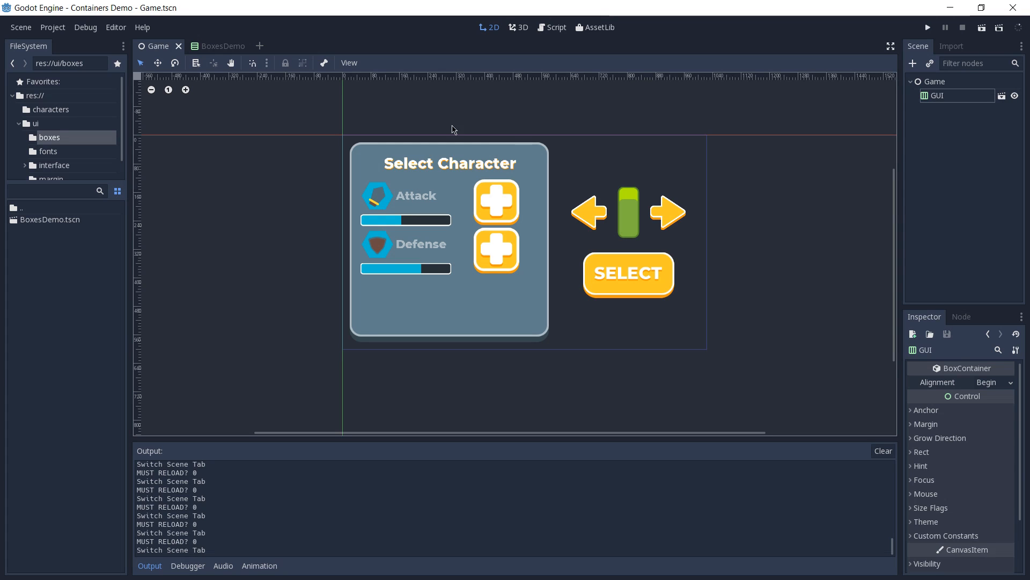
# - Duplicate the HBoxTop row in the BoxesDemo scene
pyautogui.click(232, 47)
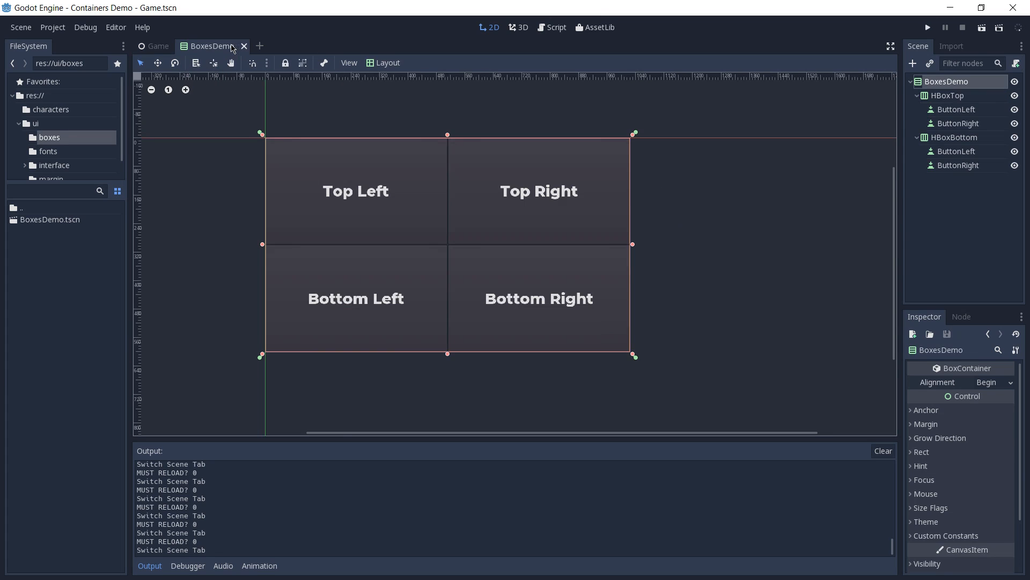
pyautogui.click(674, 247)
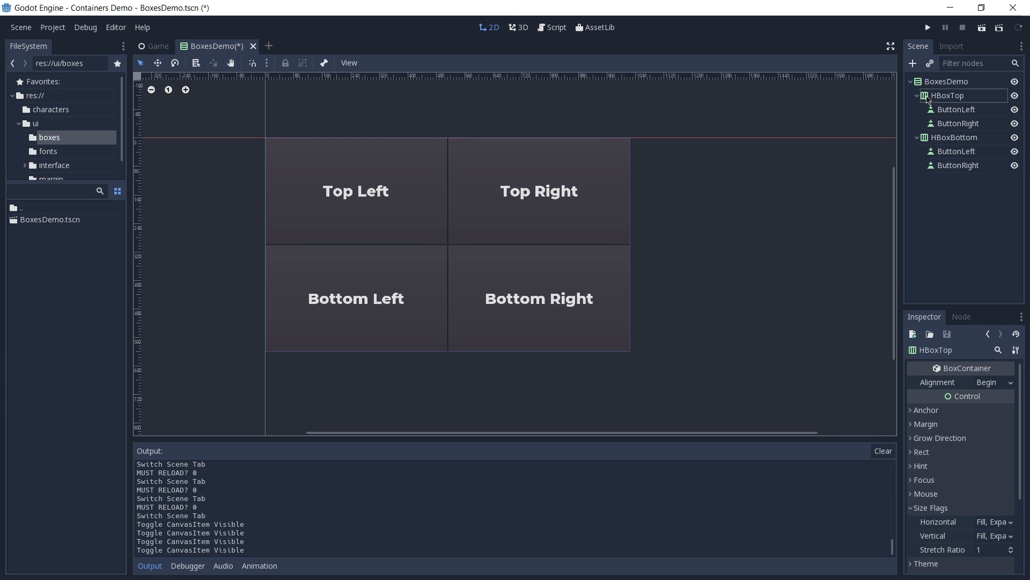
pyautogui.click(933, 96)
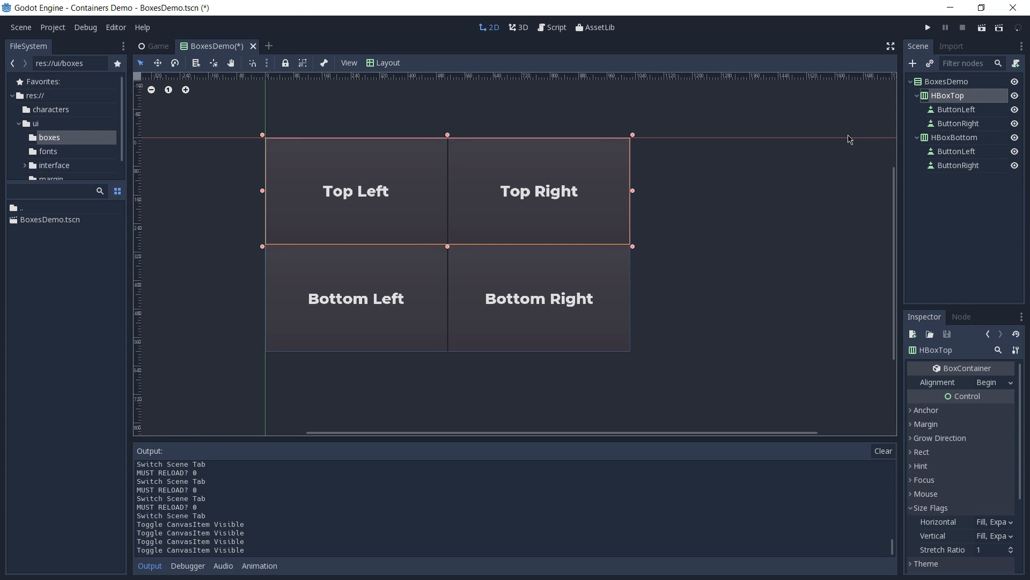
pyautogui.hotkey('ctrl', 'd')
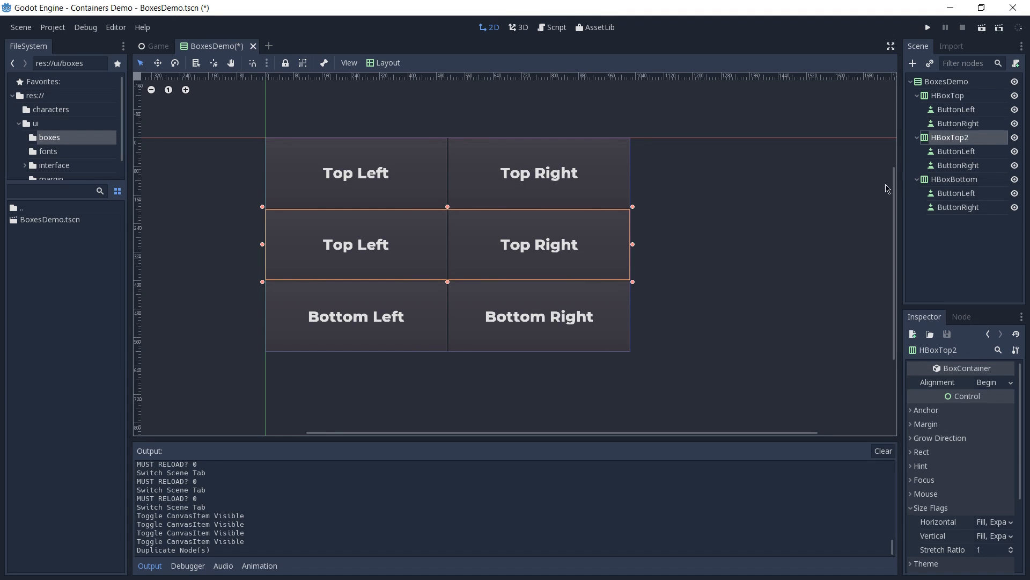
# - Duplicate ButtonLeft inside the HBoxTop row and hide the copy
pyautogui.click(967, 111)
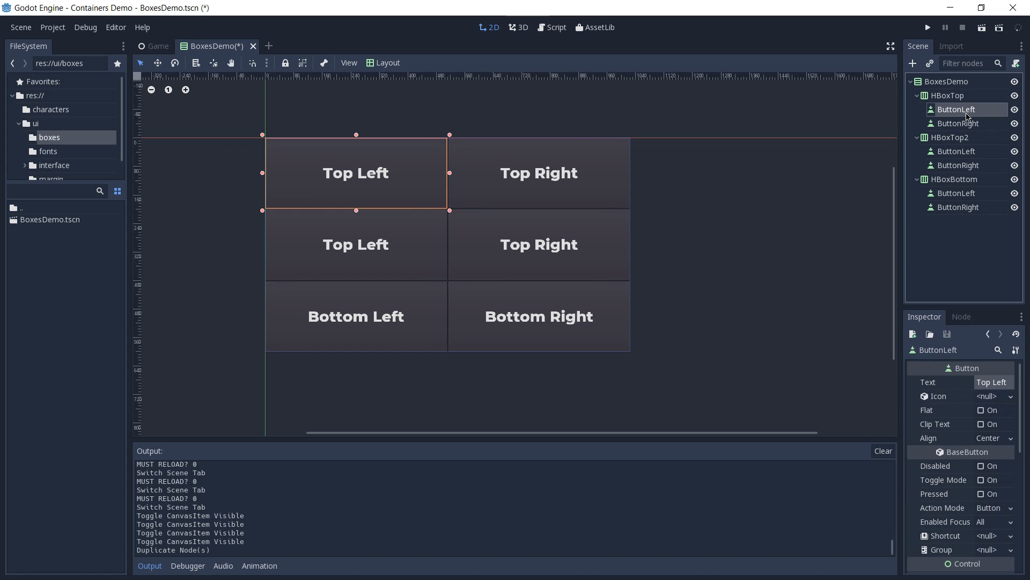
pyautogui.hotkey('ctrl', 'd')
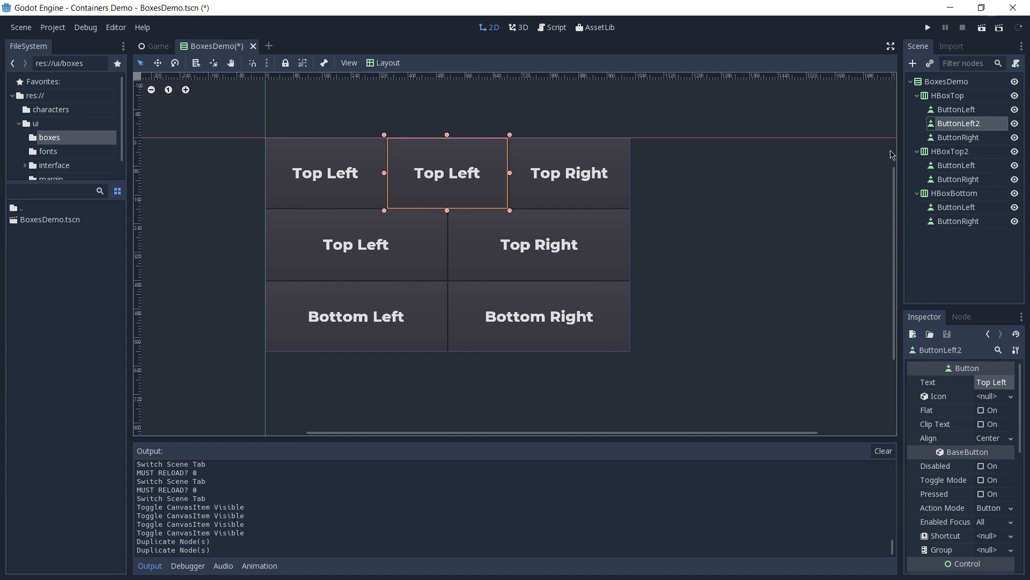
pyautogui.click(1015, 123)
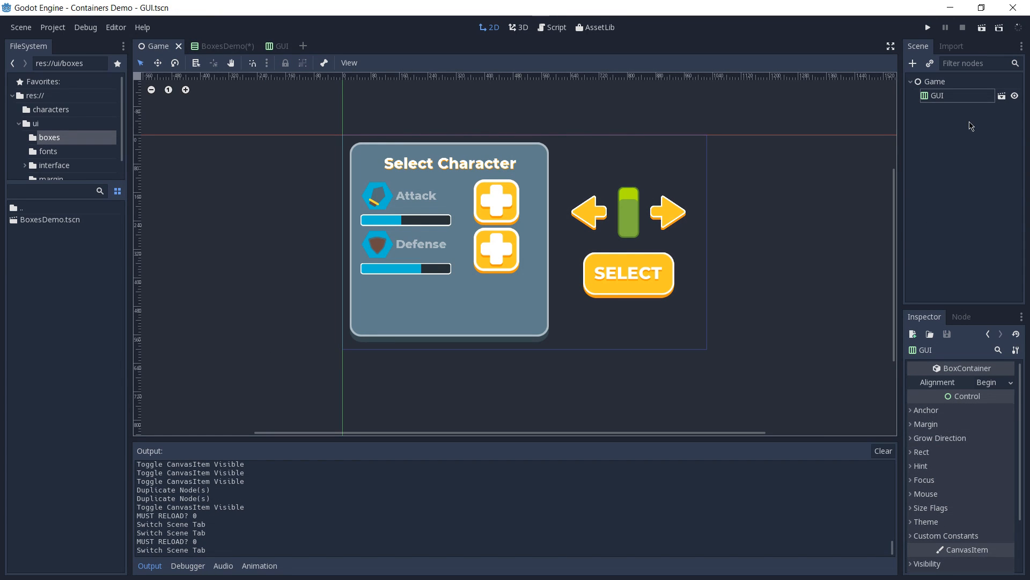
# - Select the GUI instance in the Game scene to inspect it
pyautogui.click(965, 97)
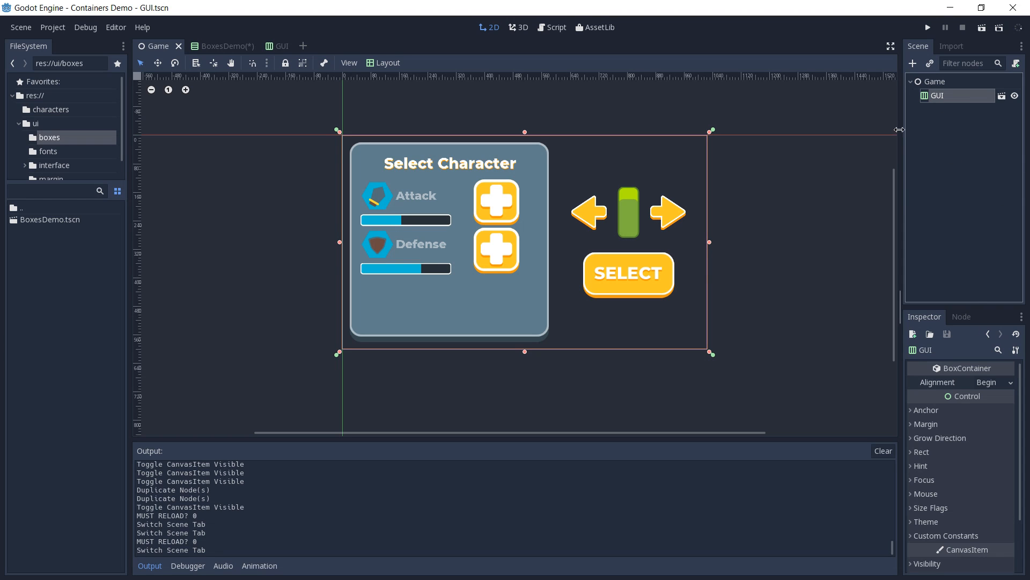
pyautogui.click(962, 317)
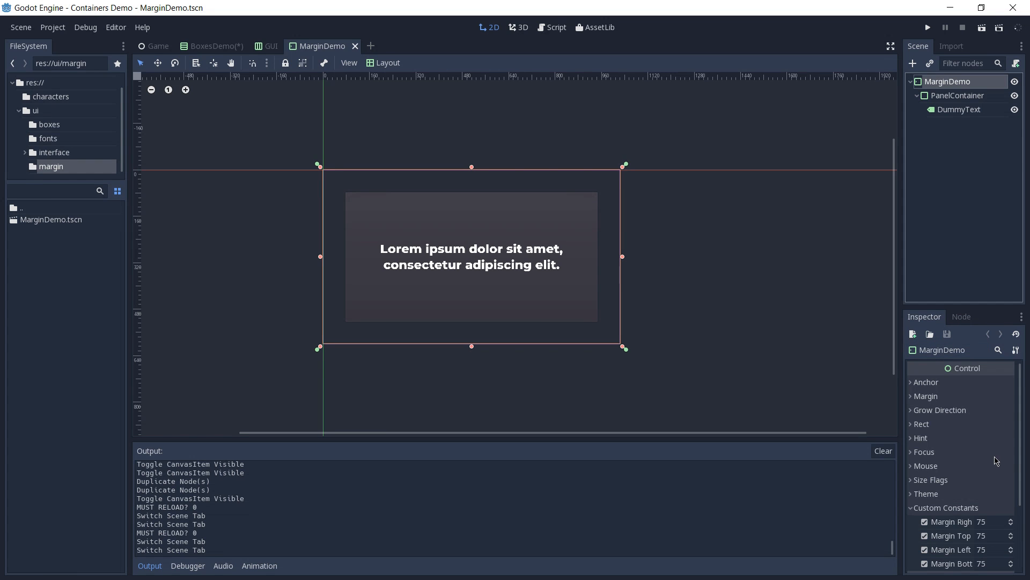
# - Set the MarginDemo container's right margin constant to 120
pyautogui.scroll(-2, 996, 461)
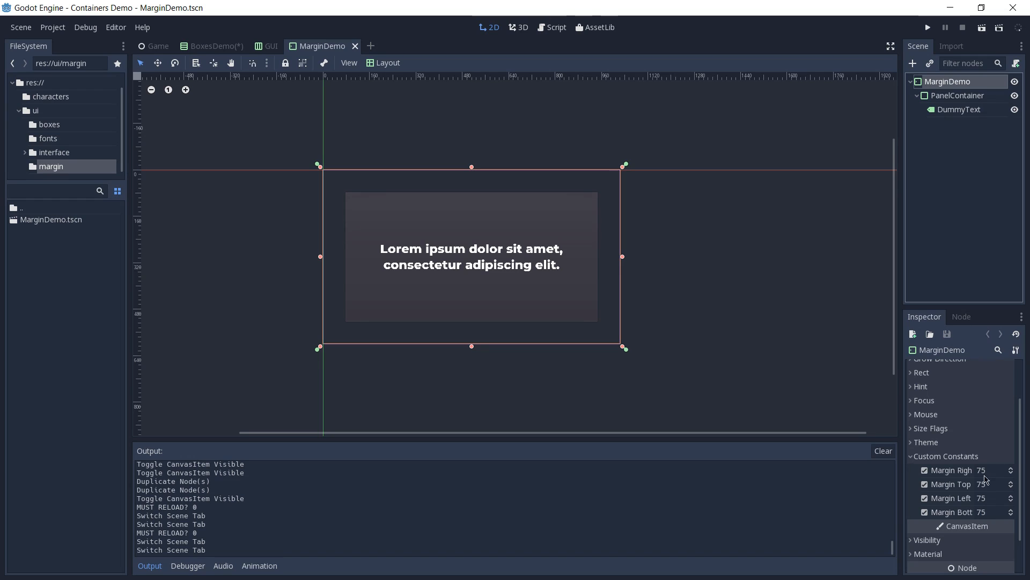
pyautogui.click(991, 473)
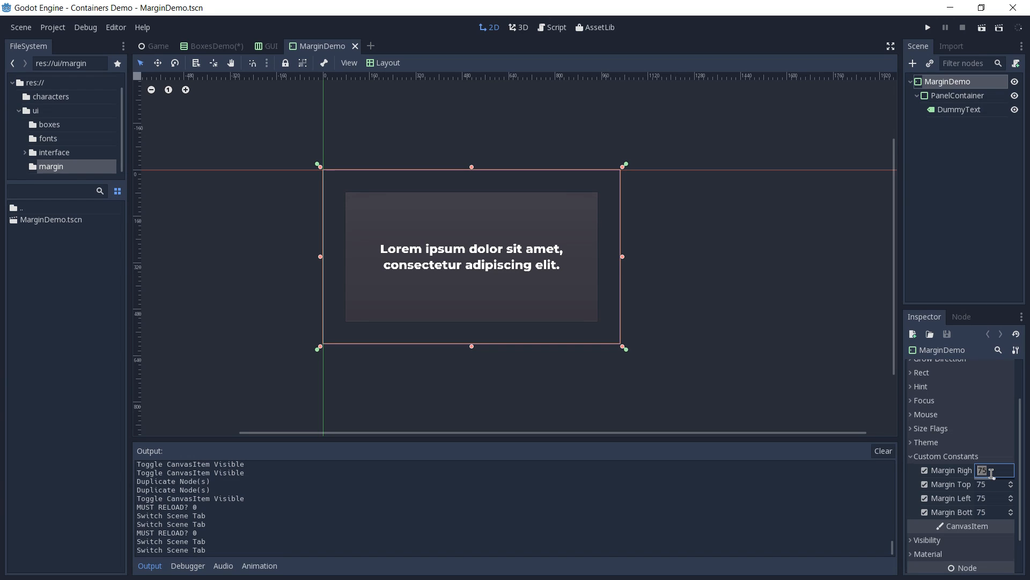
pyautogui.write('120')
pyautogui.press('Return')
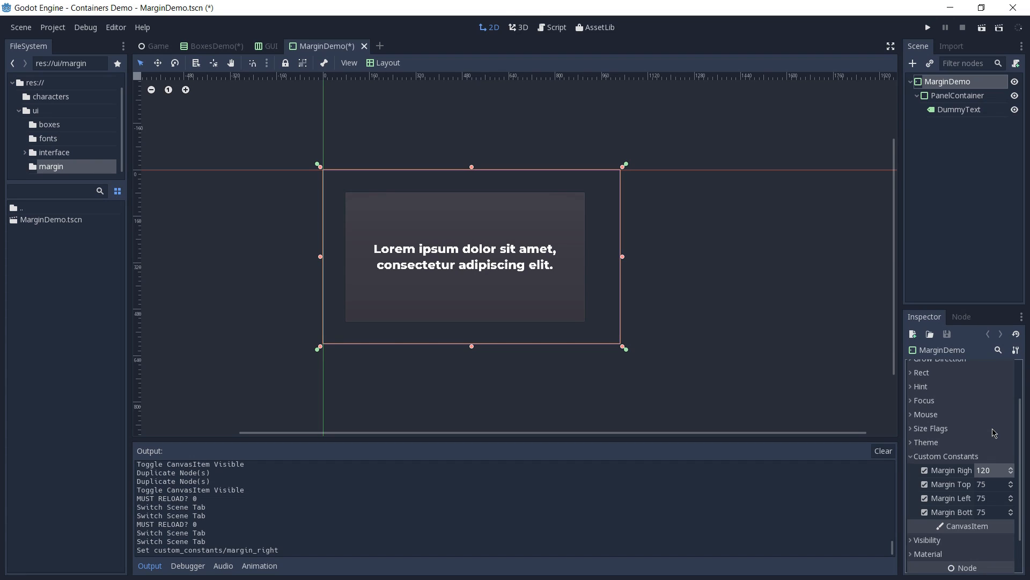
# - Disable MarginDemo's bottom and left margin constants and re-enable both
pyautogui.click(924, 512)
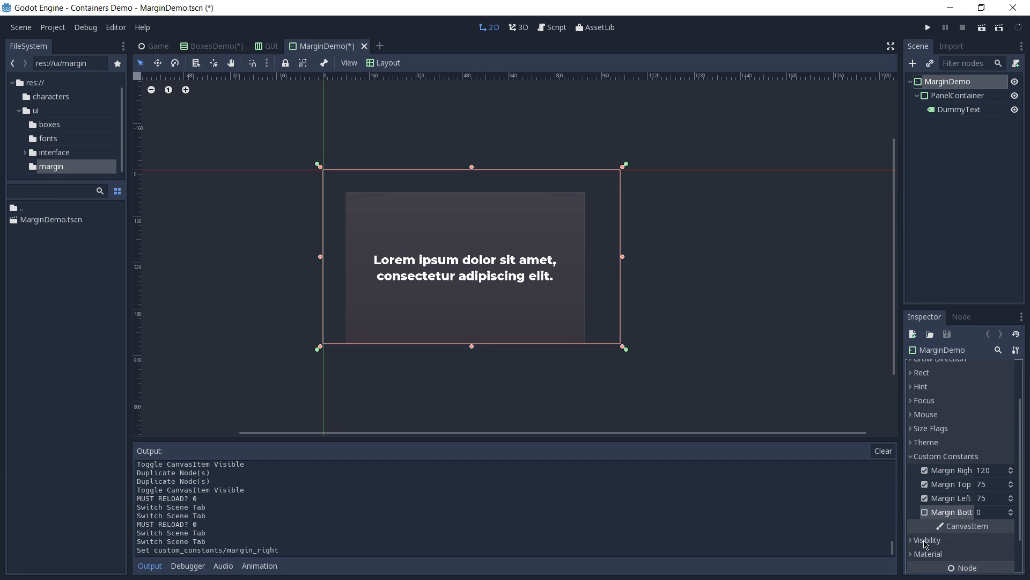
pyautogui.click(924, 498)
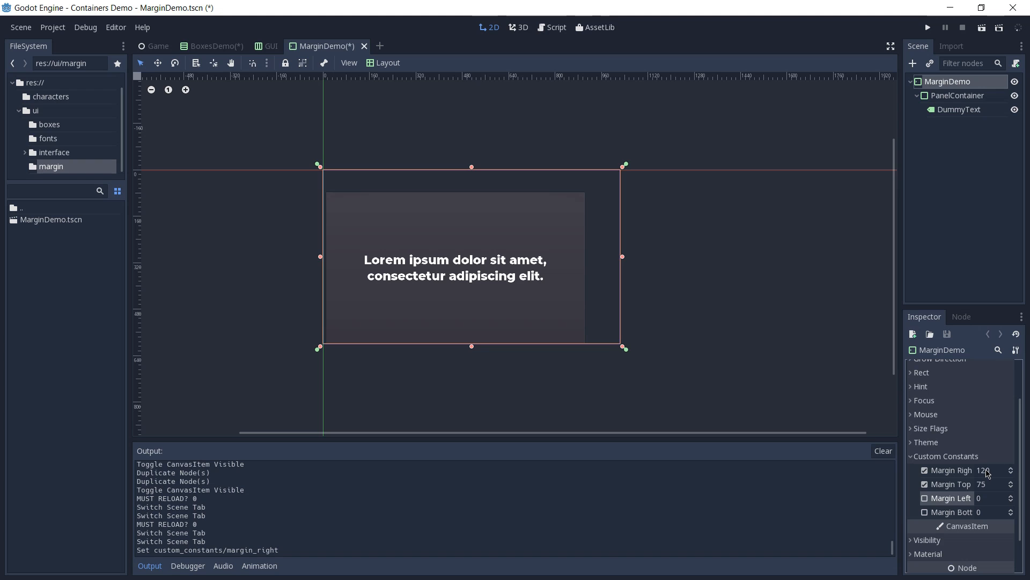
pyautogui.click(925, 499)
pyautogui.click(926, 512)
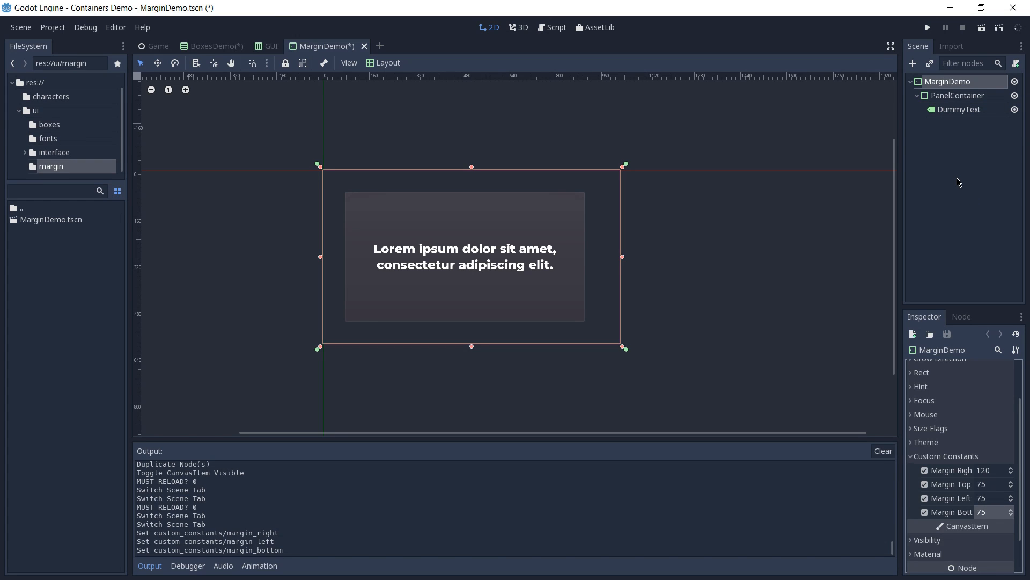
# - Examine the PanelContainer's theme options and the properties of its DummyText label
pyautogui.click(967, 100)
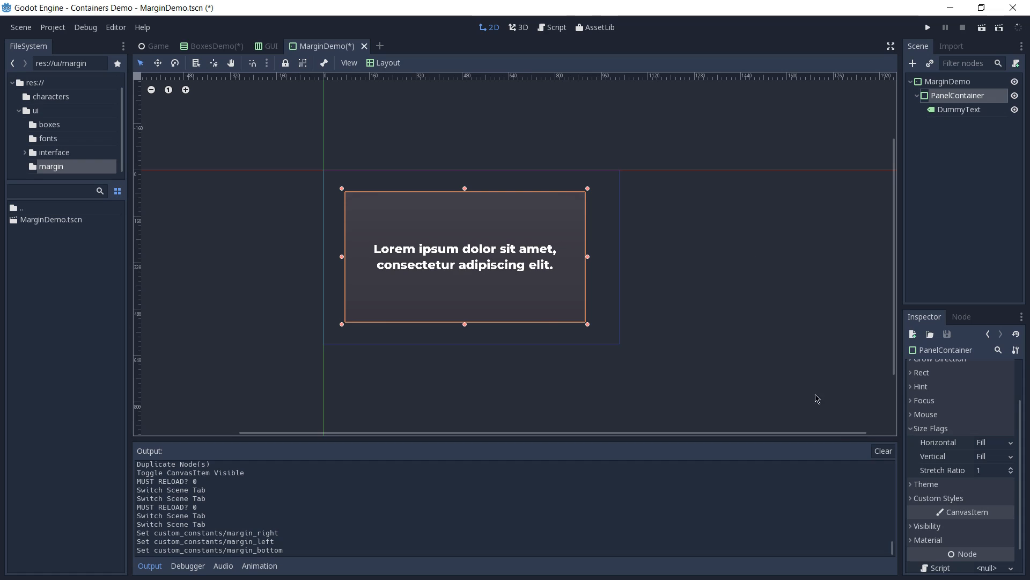
pyautogui.click(924, 484)
pyautogui.click(1004, 499)
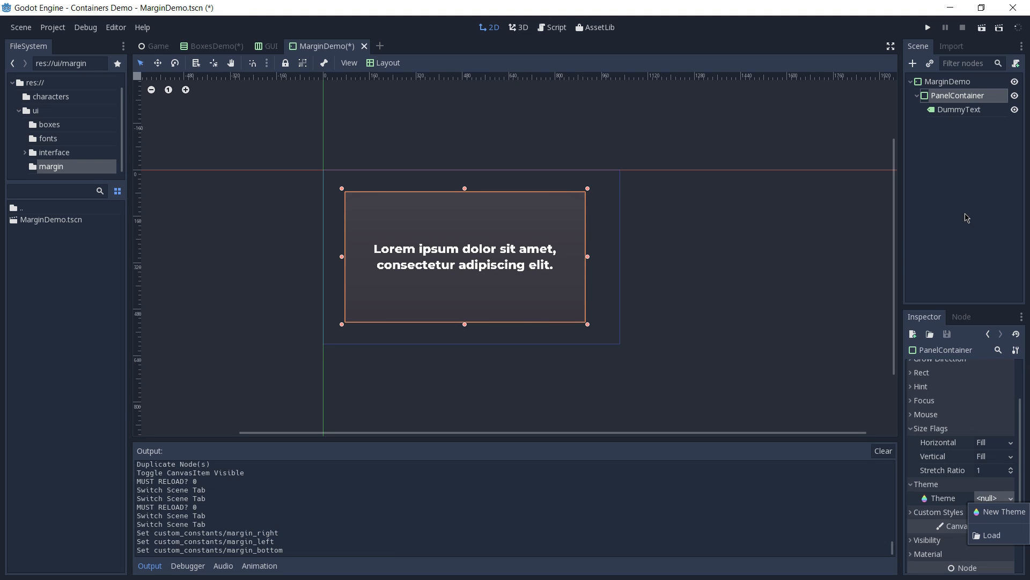
pyautogui.click(970, 114)
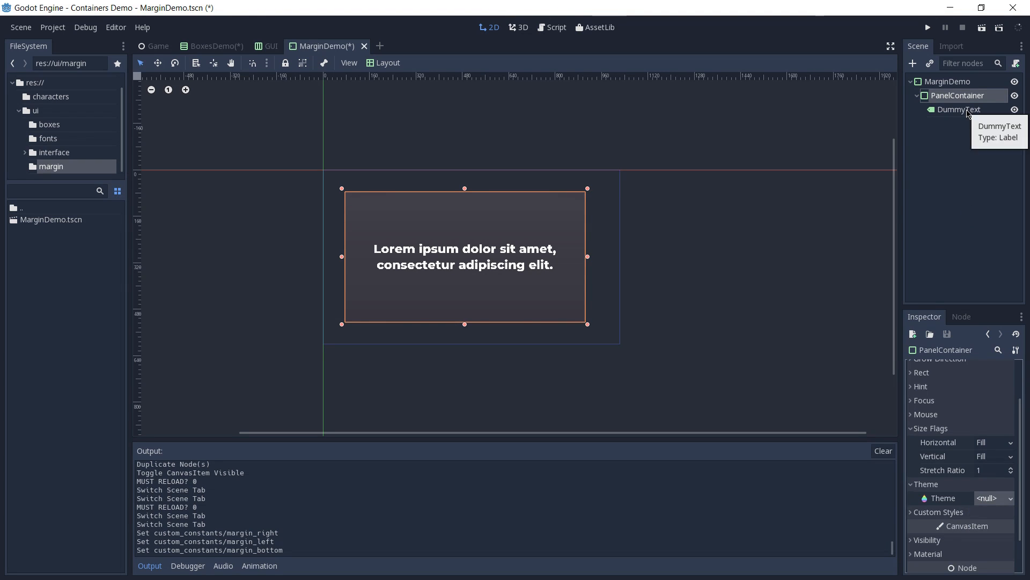
pyautogui.click(960, 110)
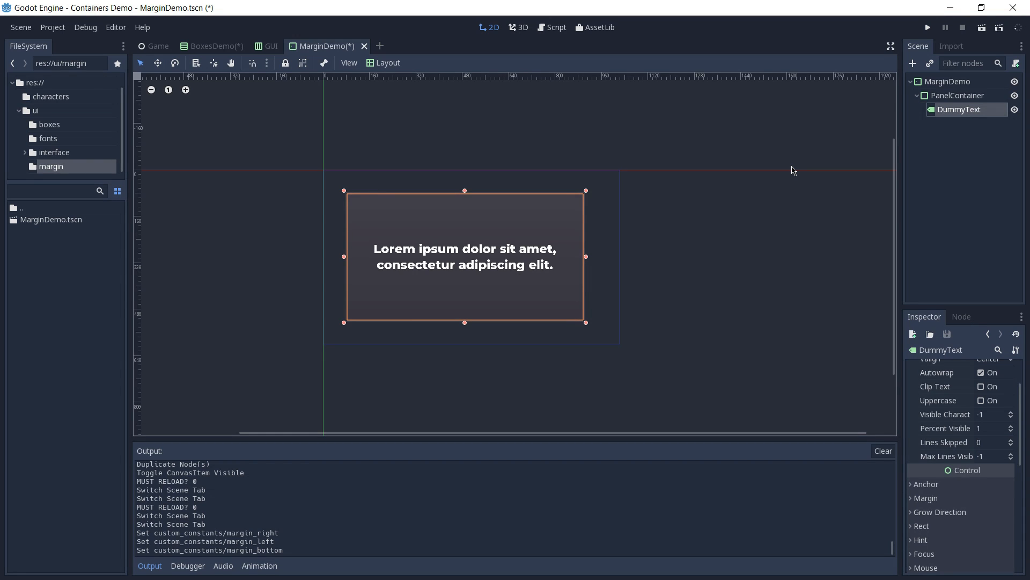
# - Switch to the GUI scene and examine the custom margin constants of the StatsMenu container
pyautogui.hotkey('ctrl', 'Tab')
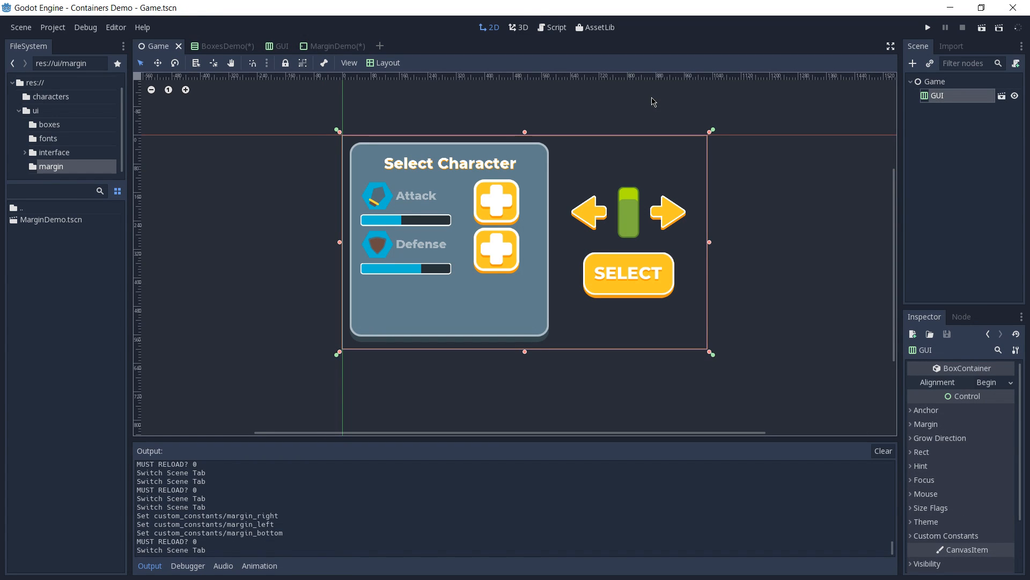
pyautogui.hotkey('ctrl', 'Tab')
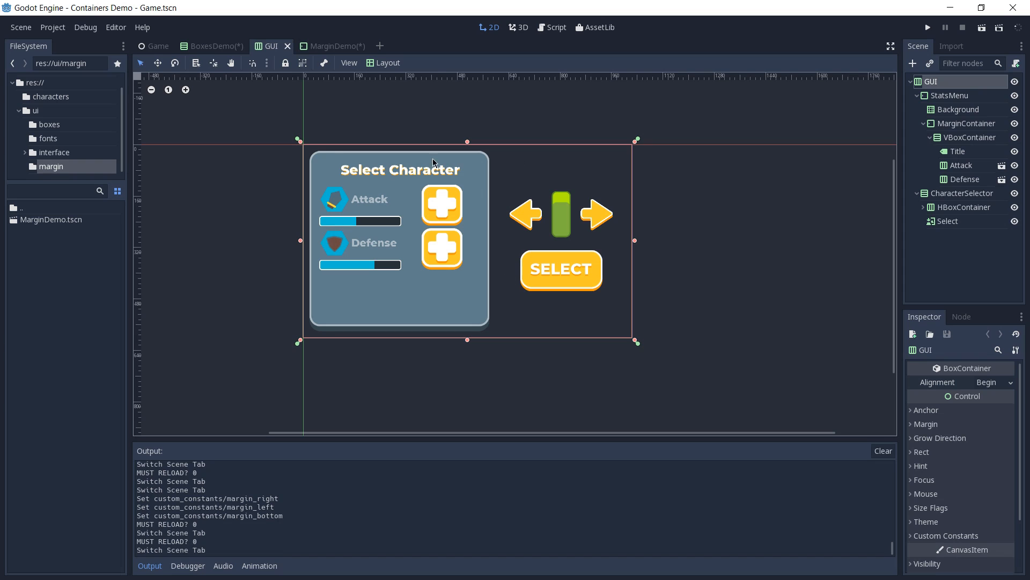
pyautogui.click(969, 97)
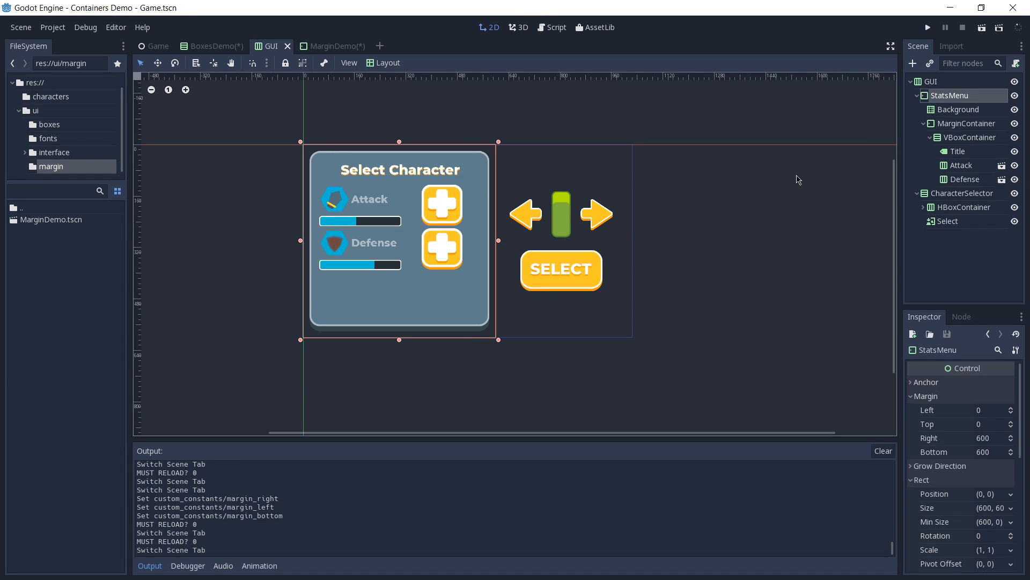
pyautogui.scroll(-5, 990, 512)
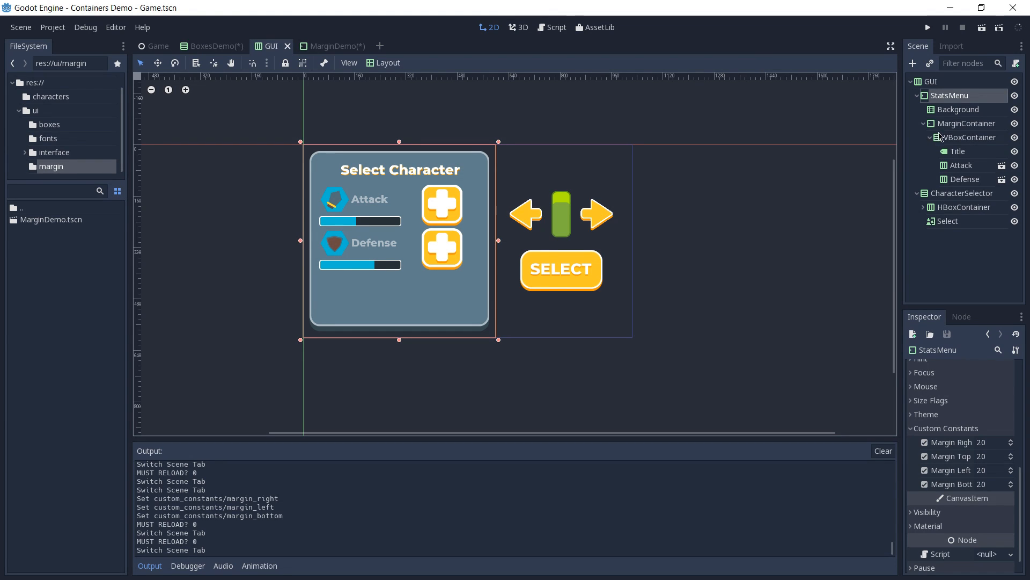
# - Examine the nested MarginContainer and its VBoxContainer, toggling the Attack row's visibility to check the layout
pyautogui.click(955, 125)
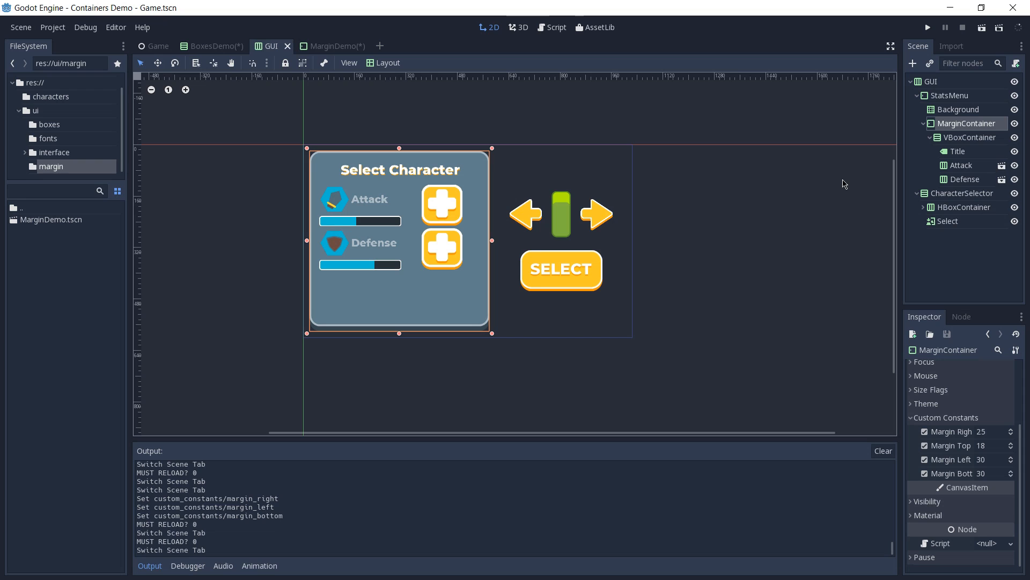
pyautogui.click(950, 141)
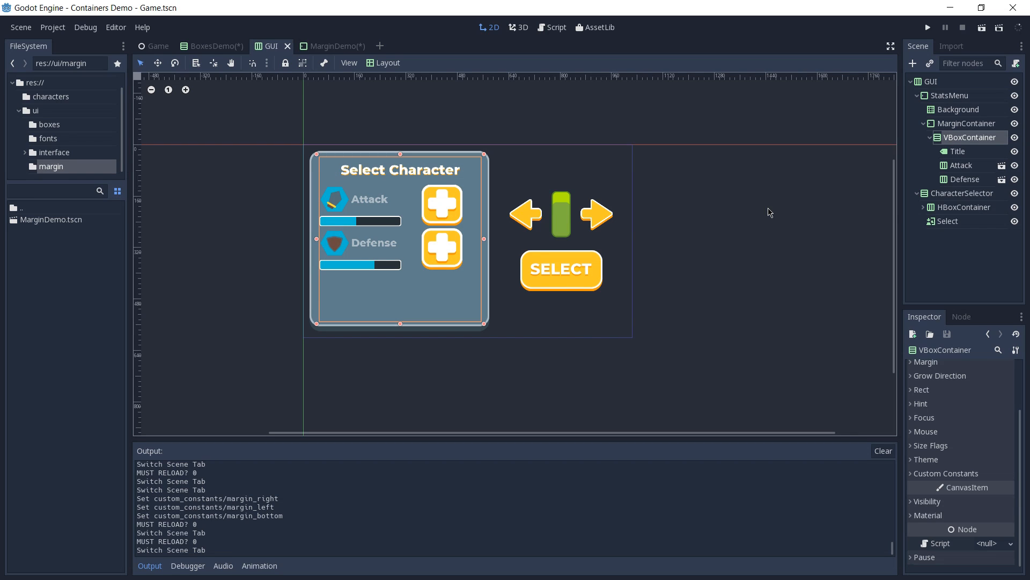
pyautogui.click(1015, 166)
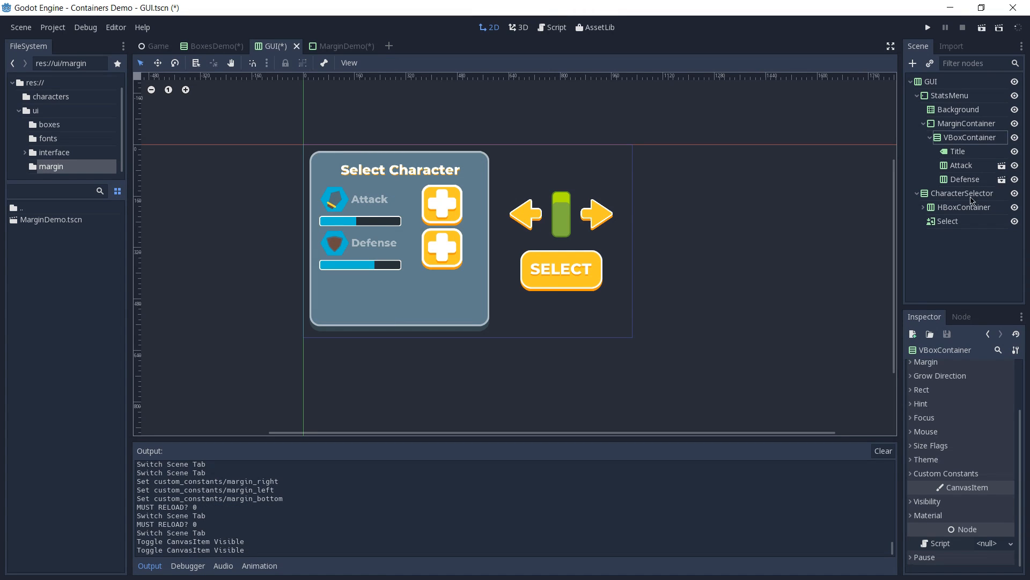
# - Open the Defense instance's scene and expand its HBoxContainer to examine the child nodes
pyautogui.click(1001, 180)
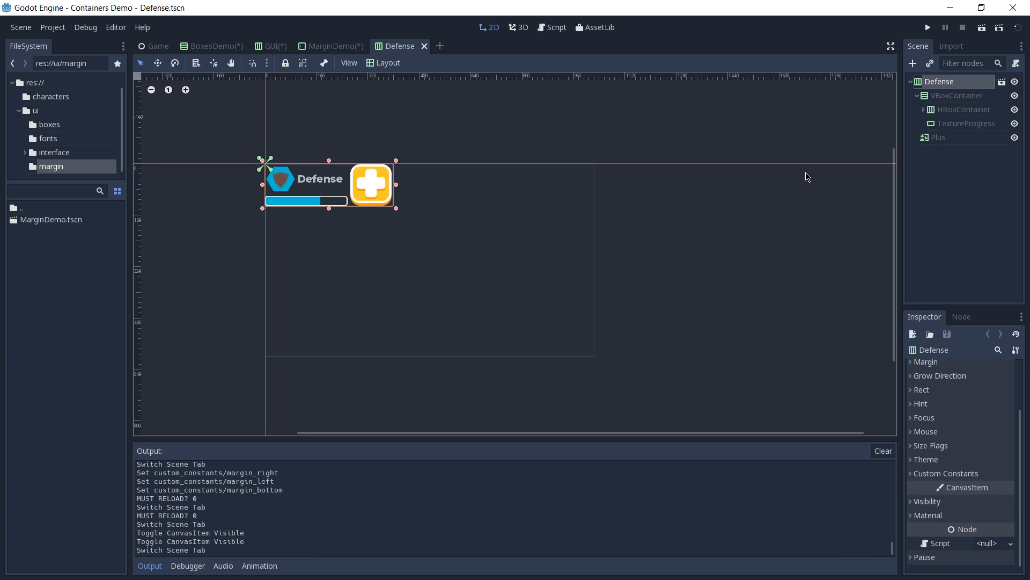
pyautogui.click(923, 110)
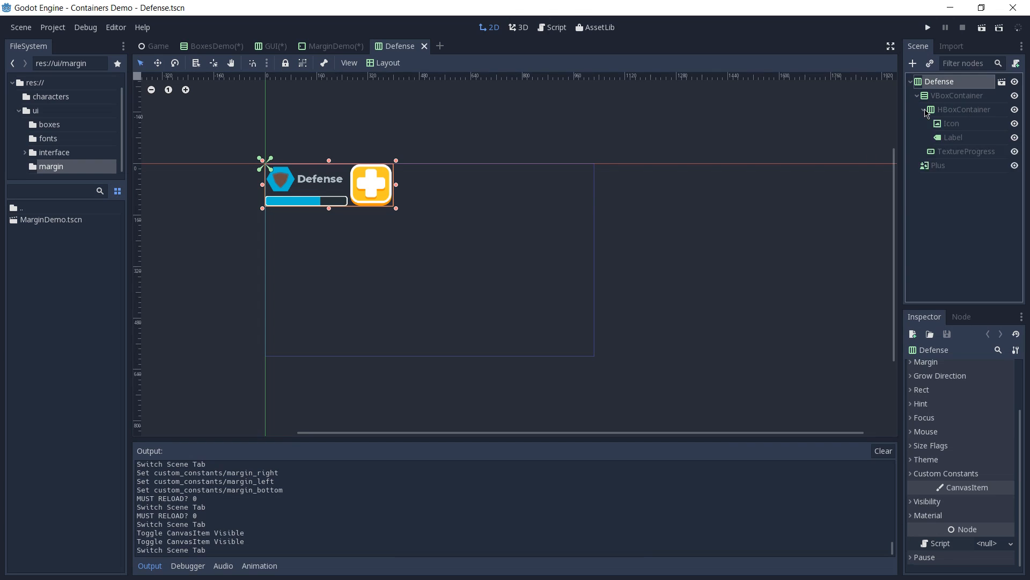
# - Select the Defense scene's HBoxContainer and toggle its Icon's visibility to check how the row responds
pyautogui.click(970, 121)
pyautogui.click(959, 111)
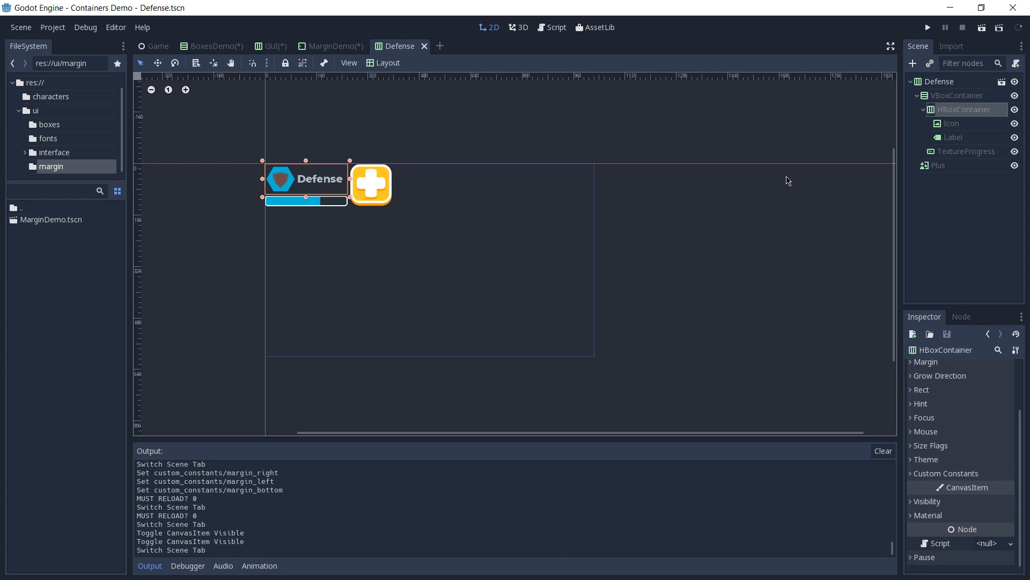
pyautogui.click(1015, 124)
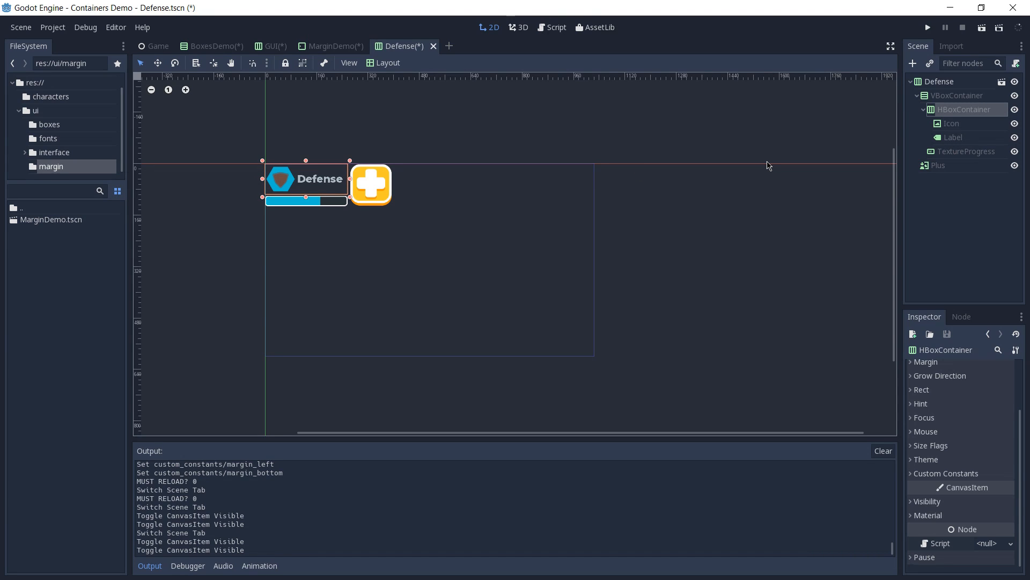
# - Switch to the GUI scene and examine the CharacterSelector, its HBoxContainer with SelectedCharacter, and the Select button
pyautogui.click(273, 46)
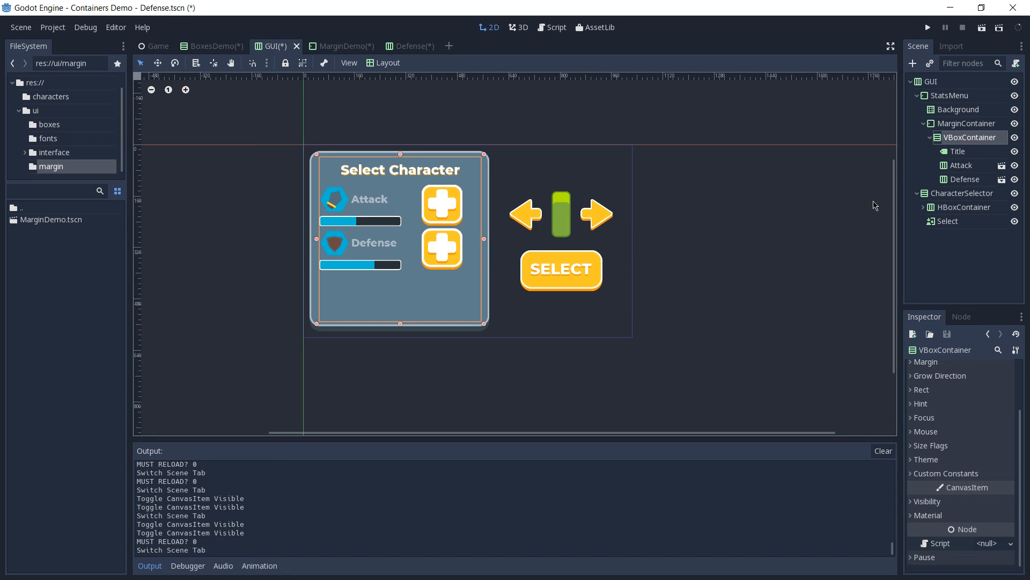
pyautogui.click(960, 195)
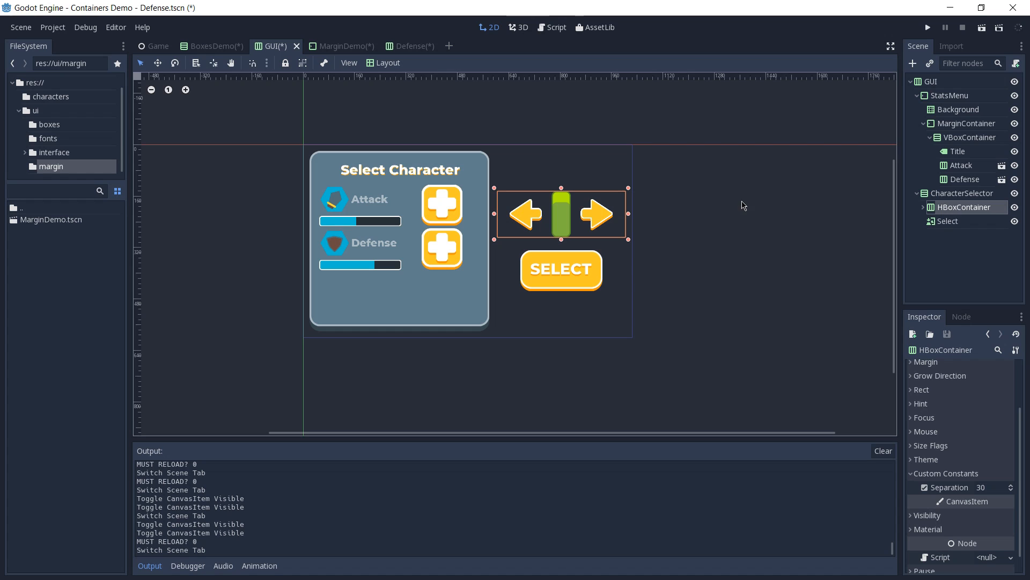
pyautogui.click(923, 207)
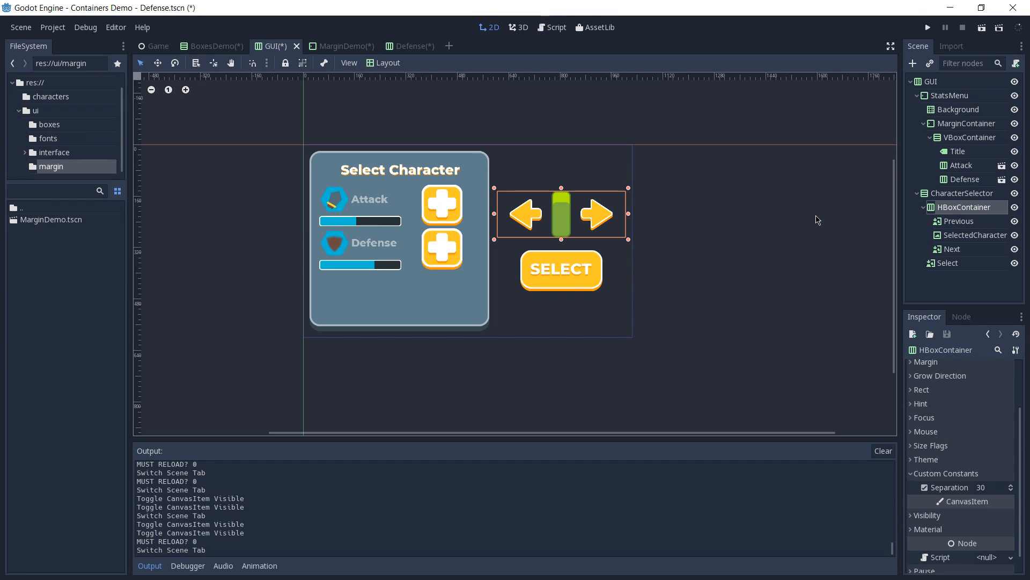
pyautogui.click(974, 236)
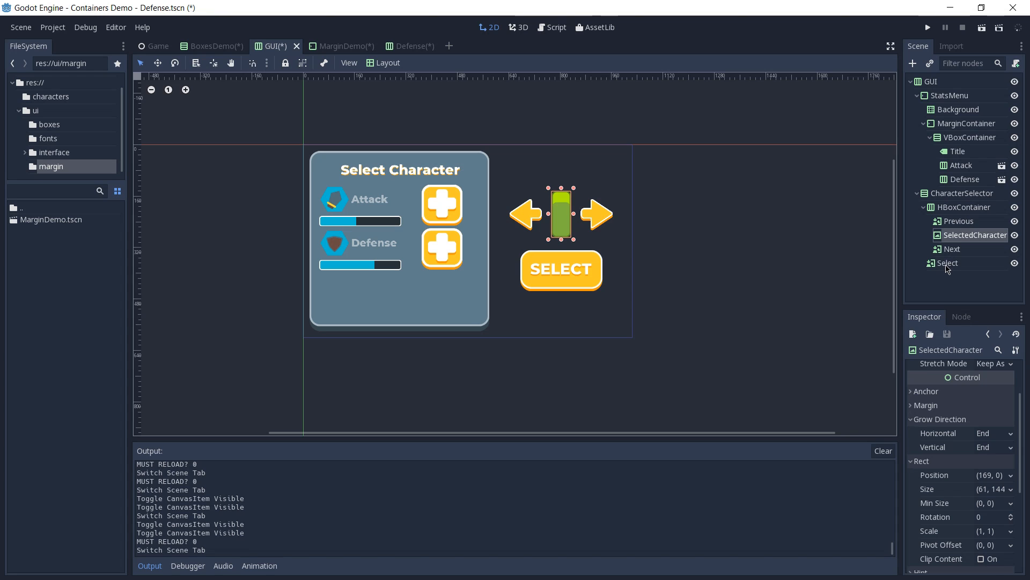
pyautogui.click(926, 264)
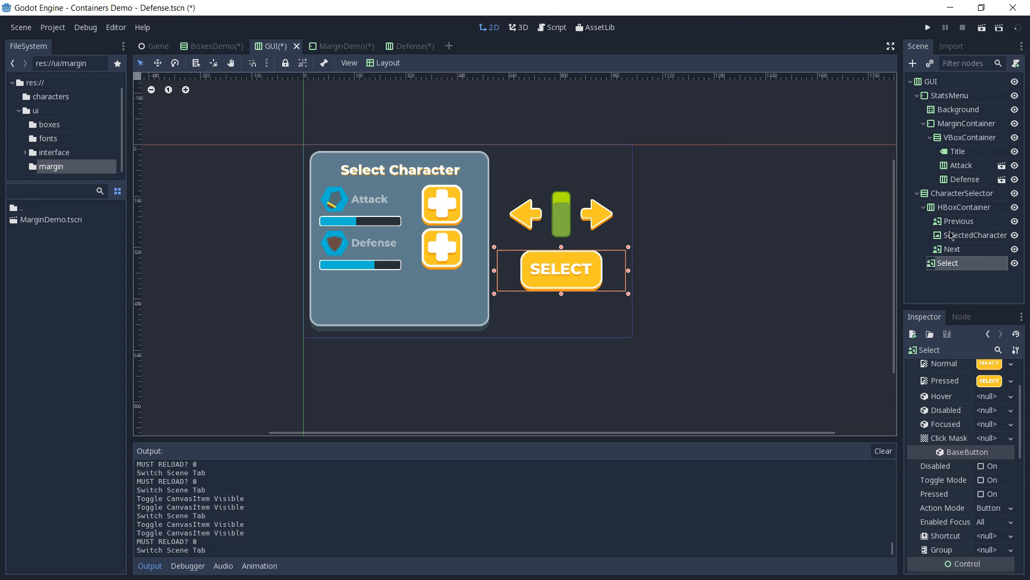
pyautogui.click(969, 193)
# - Run the GUI scene to check the character selection layout in the game window, and close it
pyautogui.click(982, 27)
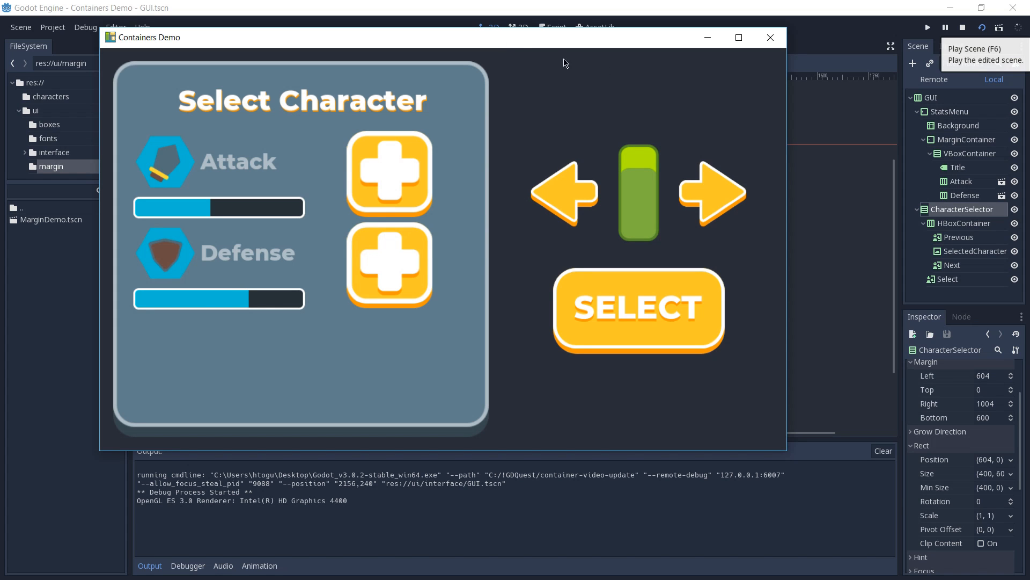
pyautogui.click(780, 42)
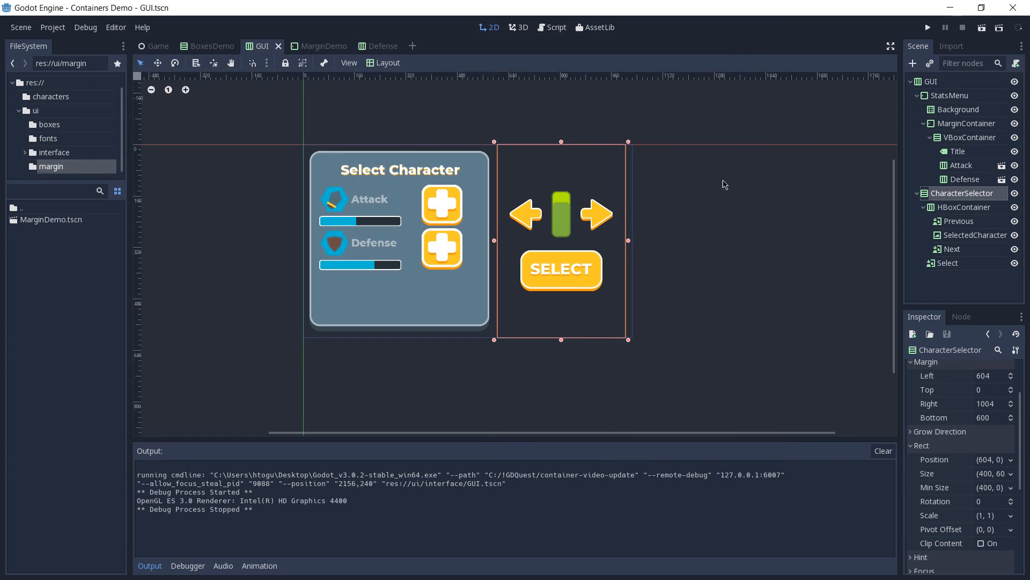
# - Move the Next arrow button slightly up out of its row, and run the scene to check its placement
pyautogui.click(595, 216)
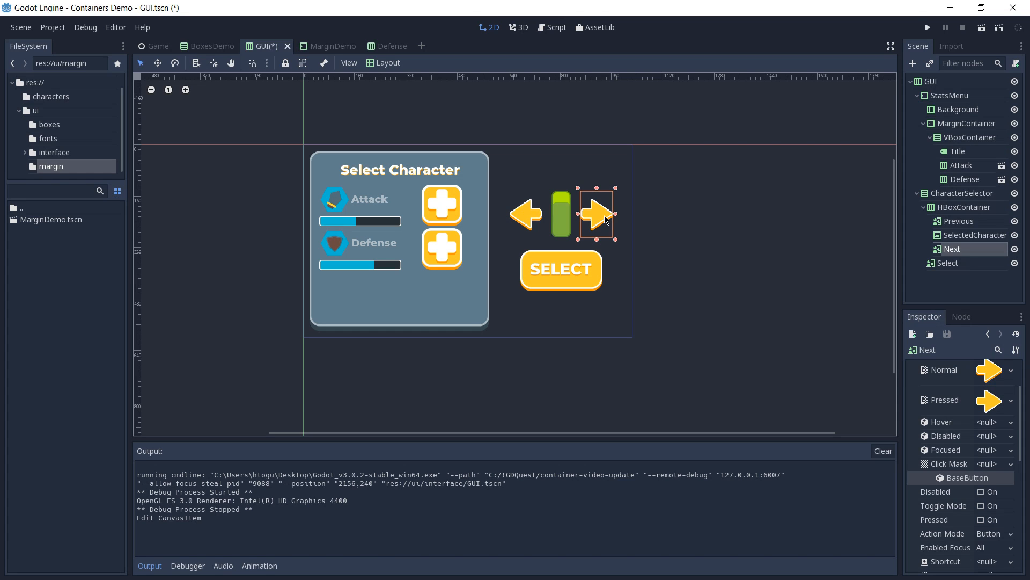
pyautogui.moveTo(598, 216); pyautogui.dragTo(593, 193)
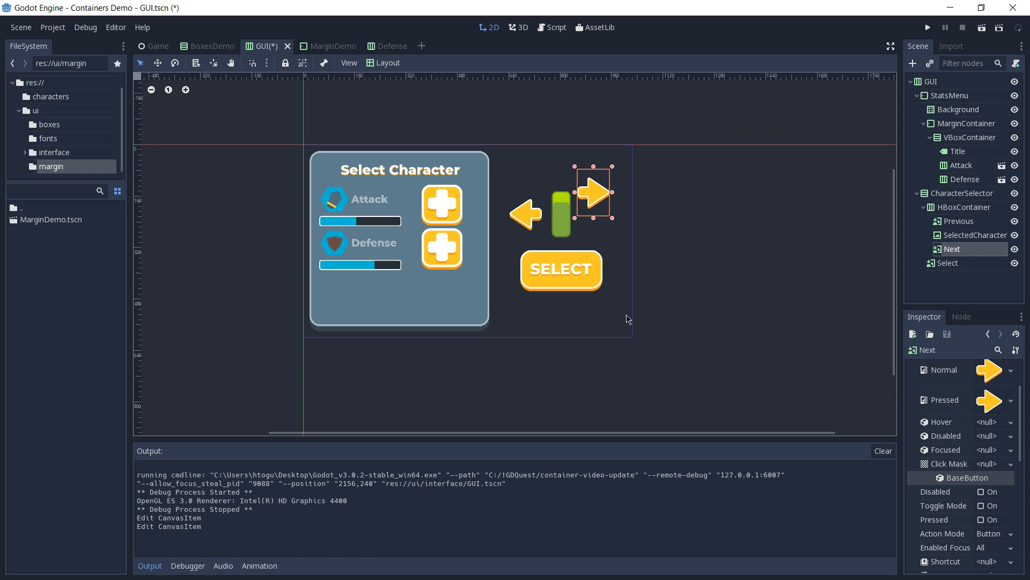
pyautogui.click(980, 31)
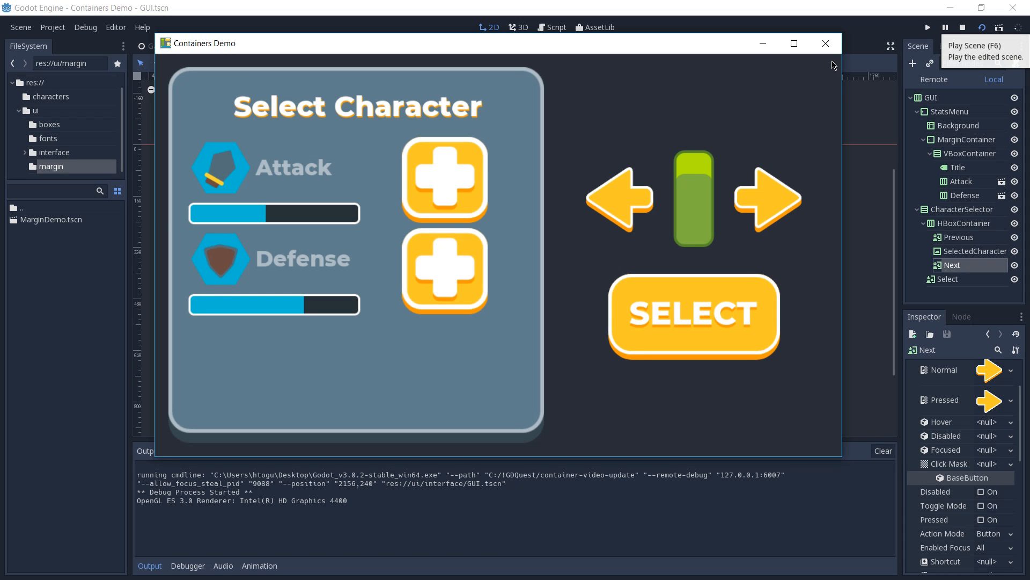
pyautogui.click(826, 43)
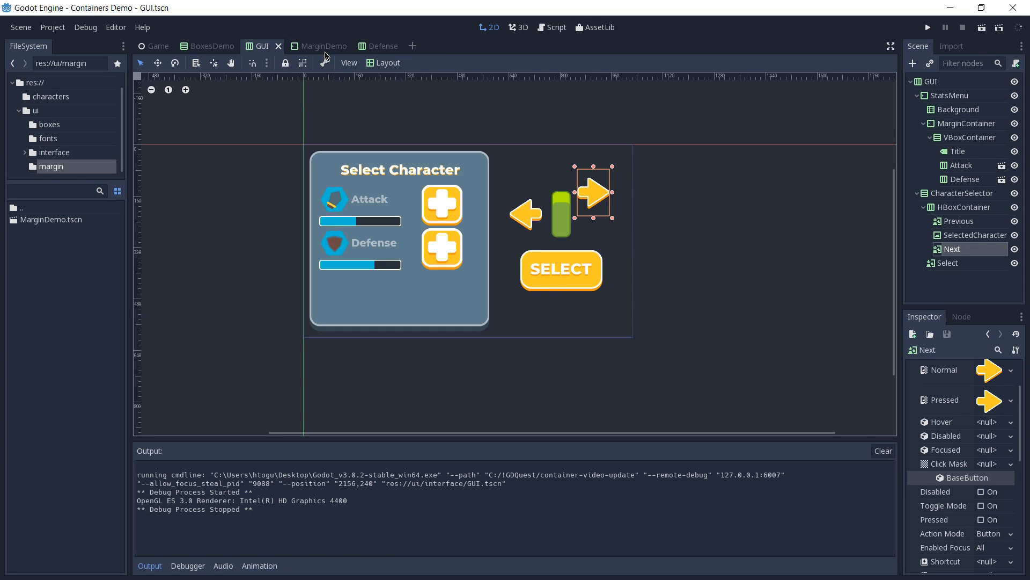
# - Switch to the MarginDemo scene and examine the root's custom margin constants and its PanelContainer child
pyautogui.hotkey('ctrl', 'Tab')
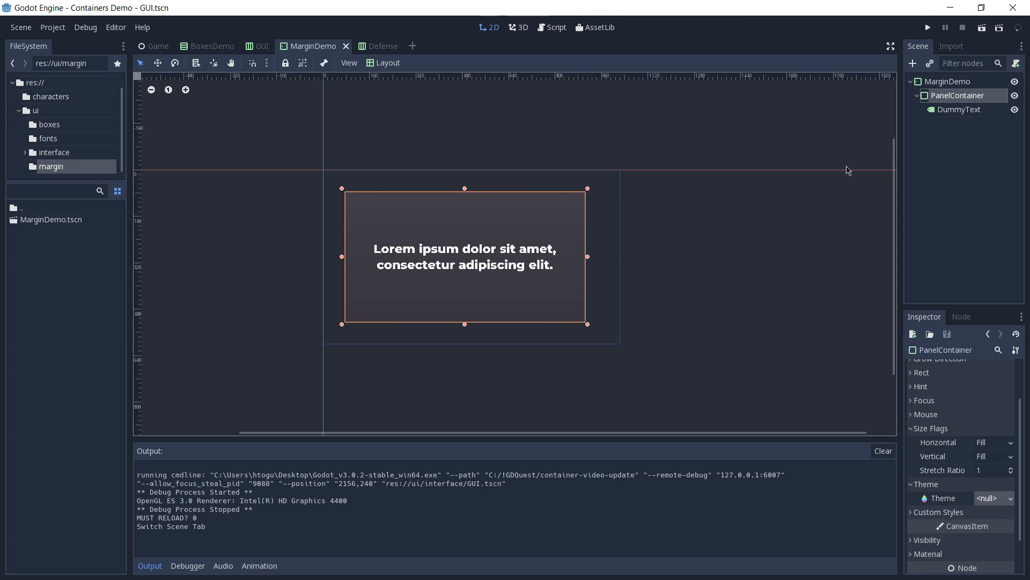
pyautogui.click(940, 87)
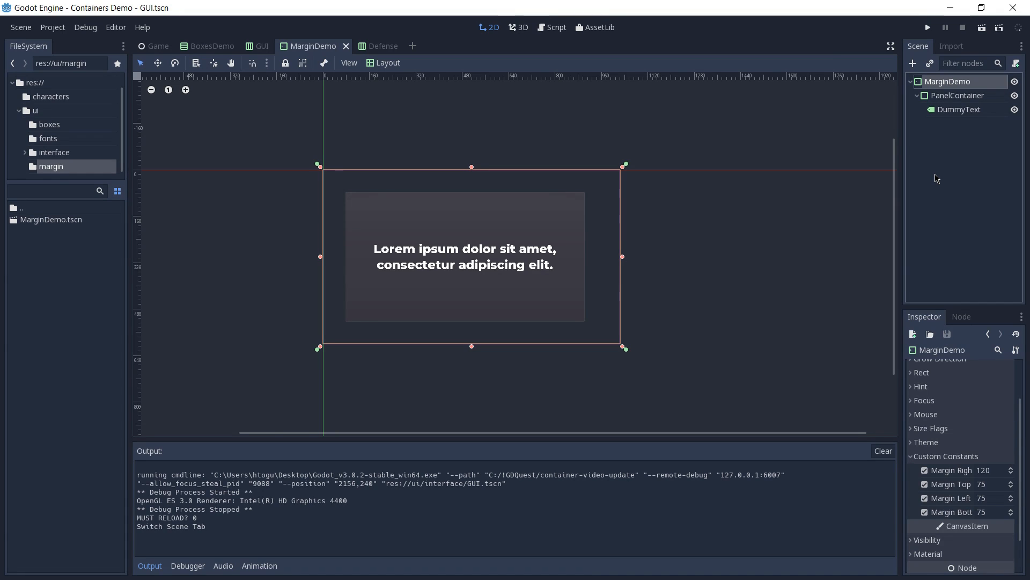
pyautogui.click(953, 95)
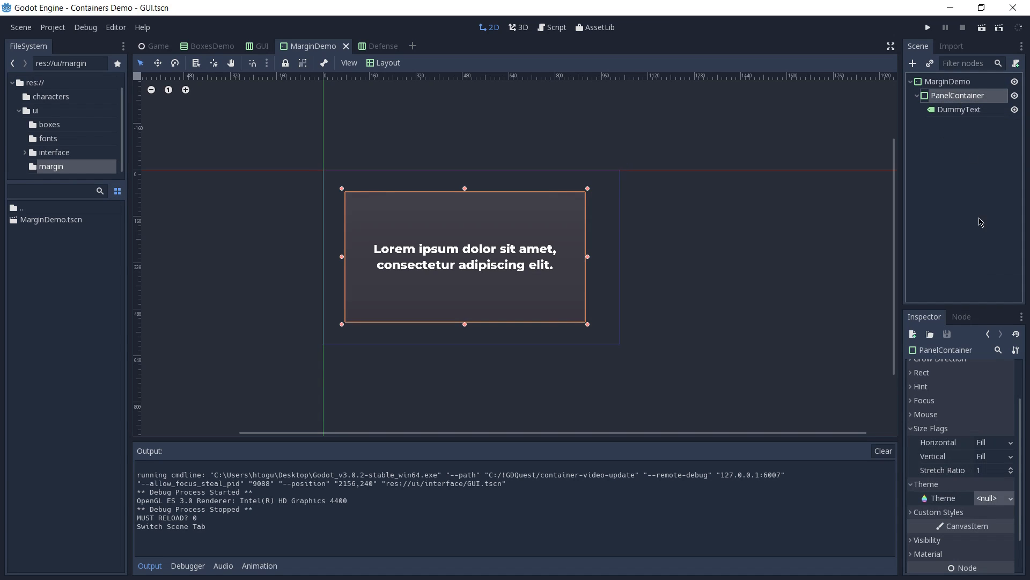
# - Try different size flags on the PanelContainer, leaving horizontal at Fill, Expand and vertical at Expand
pyautogui.click(1014, 446)
pyautogui.click(992, 466)
pyautogui.click(989, 460)
pyautogui.click(992, 481)
pyautogui.click(984, 469)
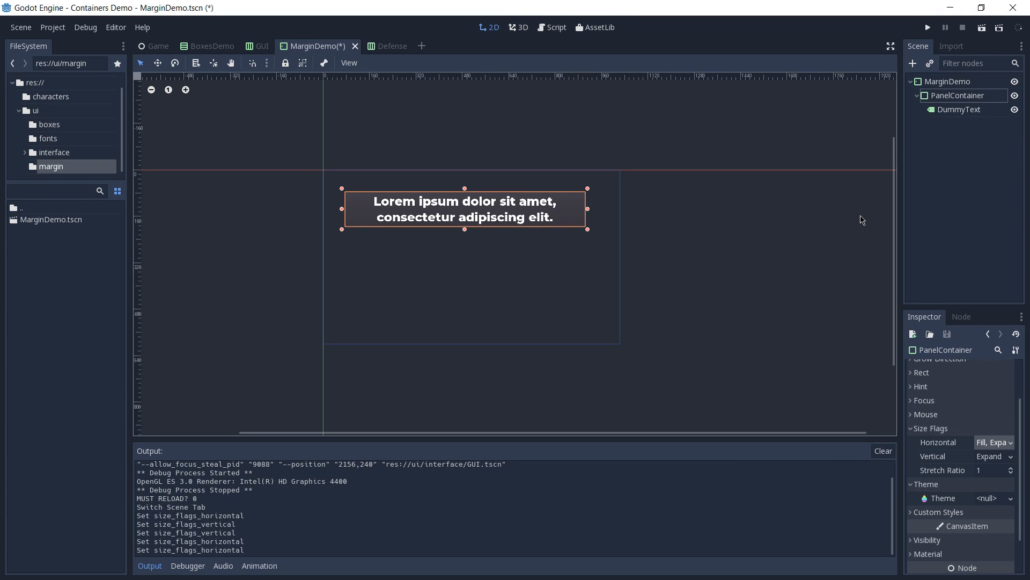
# - Switch to the BoxesDemo scene and make the hidden ButtonLeft2 in HBoxTop visible
pyautogui.click(208, 47)
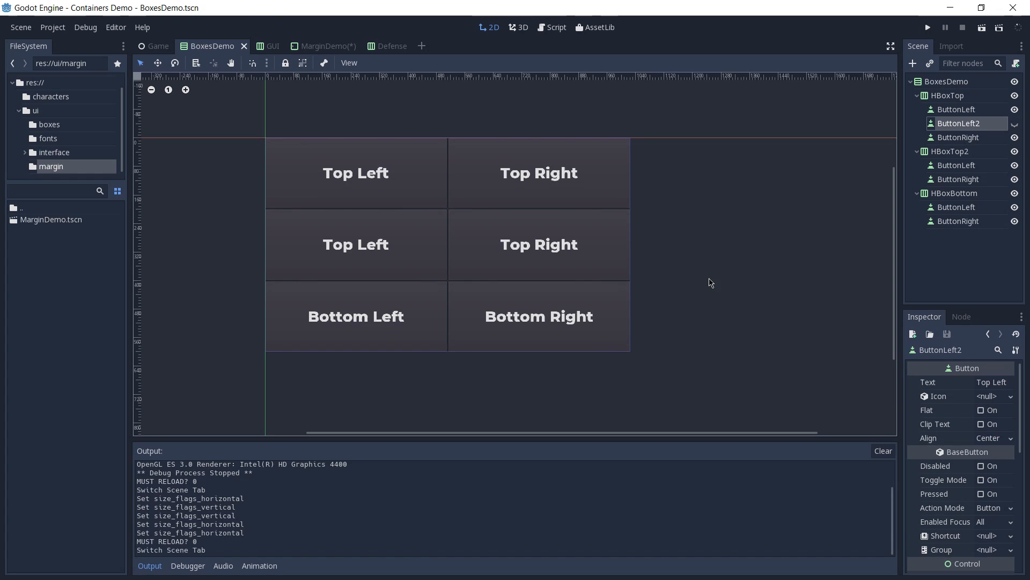
pyautogui.click(1015, 125)
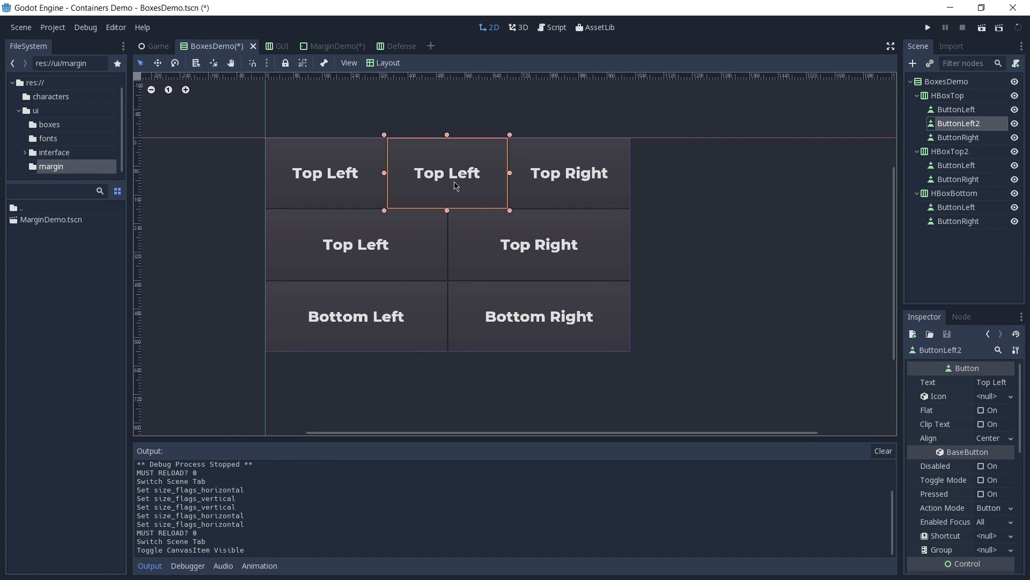
# - Turn off Fill in the horizontal and vertical size flags of all three HBoxTop buttons, keeping Expand
pyautogui.click(968, 138)
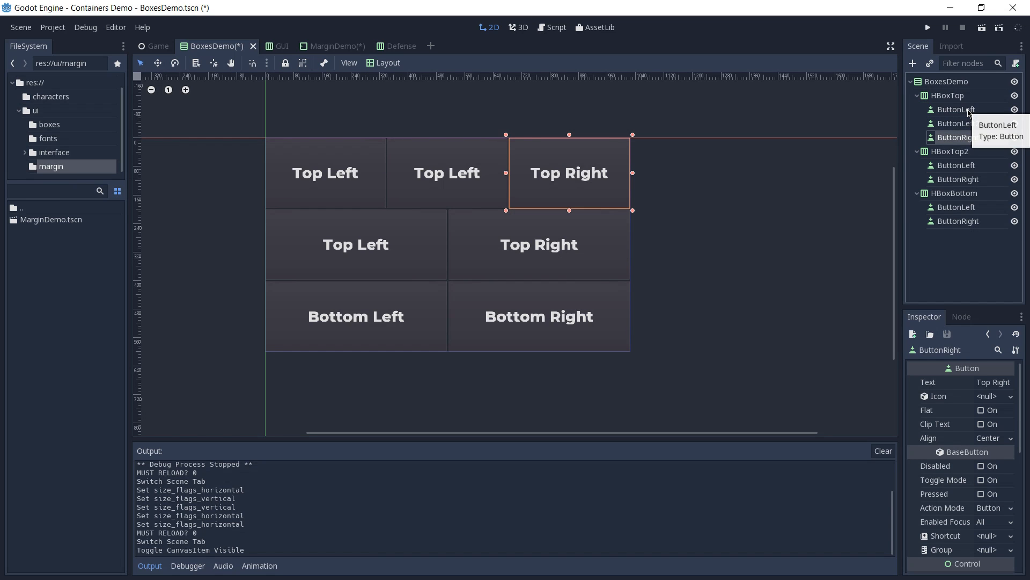
pyautogui.keyDown('shift'); pyautogui.click(971, 110); pyautogui.keyUp('shift')
pyautogui.scroll(-3, 978, 483)
pyautogui.scroll(-5, 978, 483)
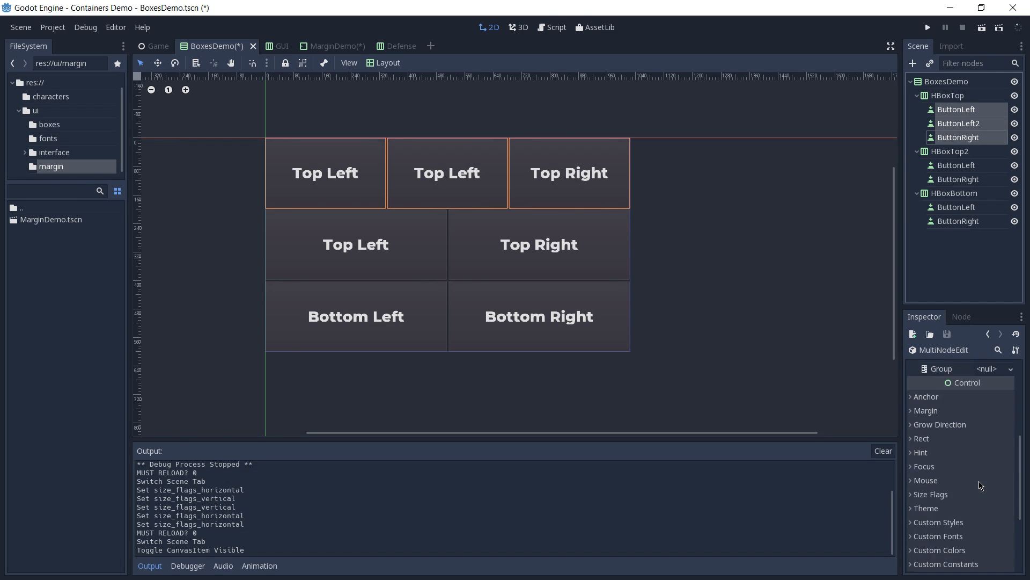
pyautogui.click(930, 442)
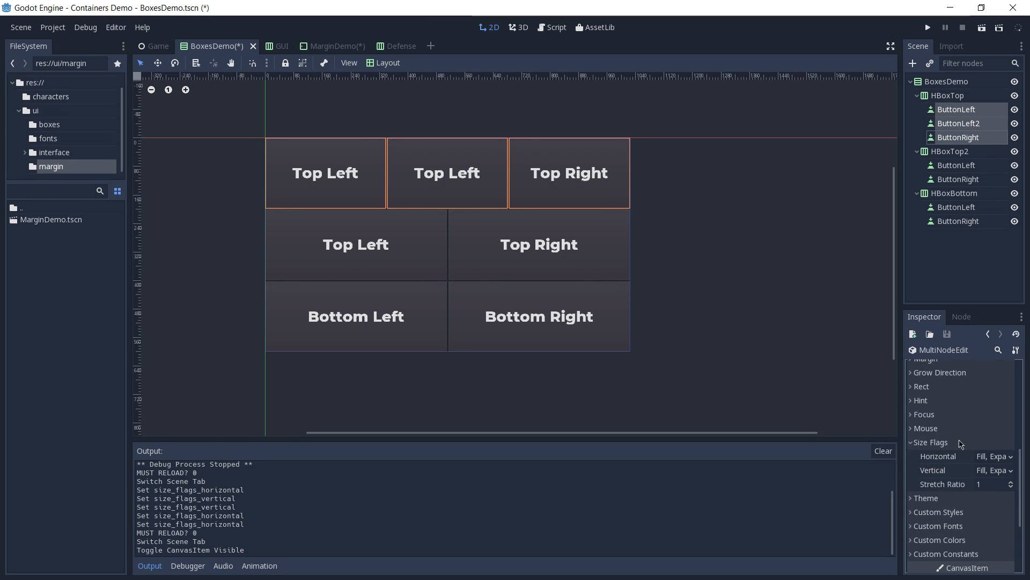
pyautogui.scroll(-1, 977, 445)
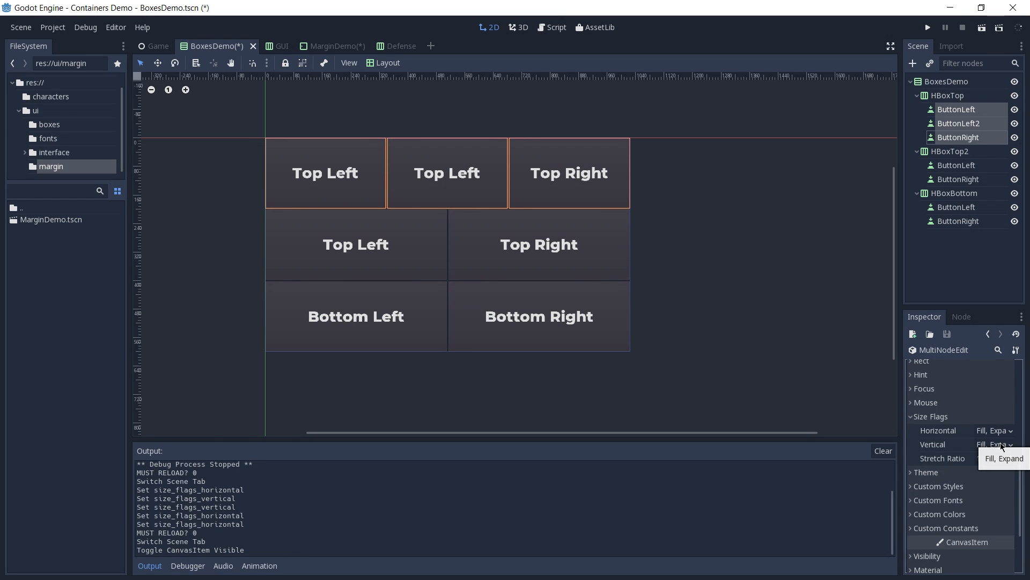
pyautogui.click(1008, 435)
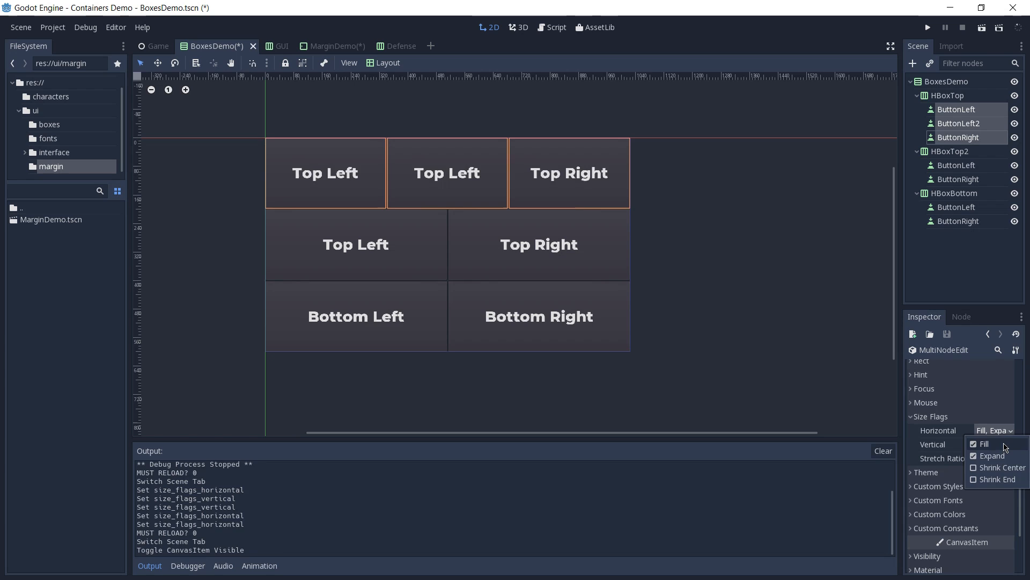
pyautogui.click(996, 445)
pyautogui.click(1008, 445)
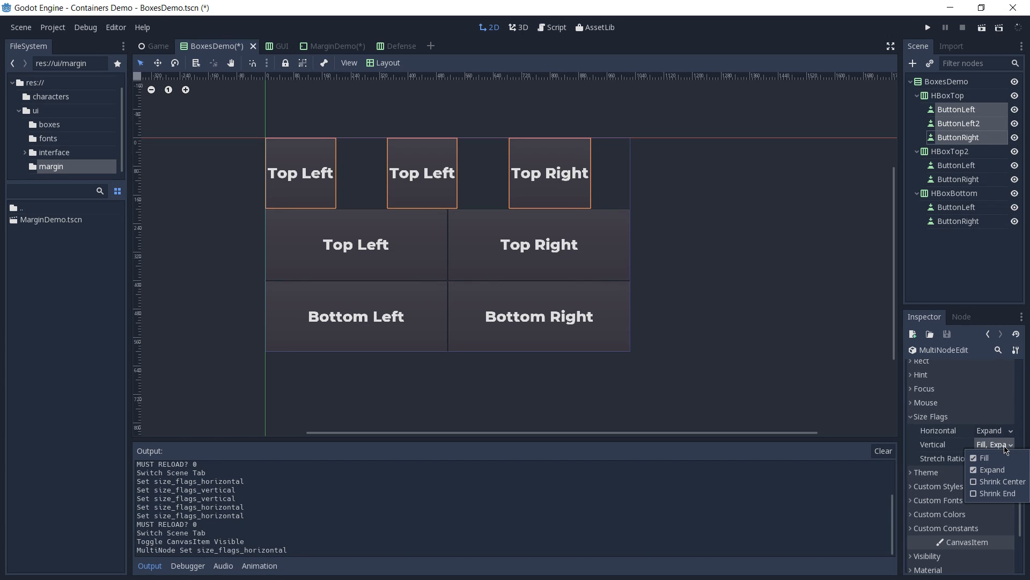
pyautogui.click(996, 457)
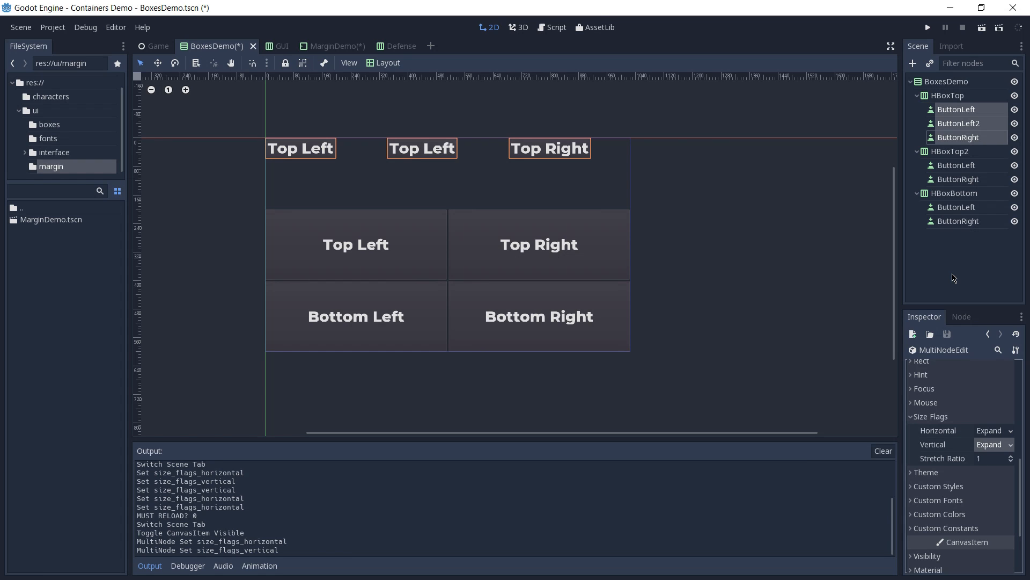
# - Set the HBoxTop container's vertical and horizontal size flags to Expand only, and switch to the Game scene
pyautogui.click(935, 96)
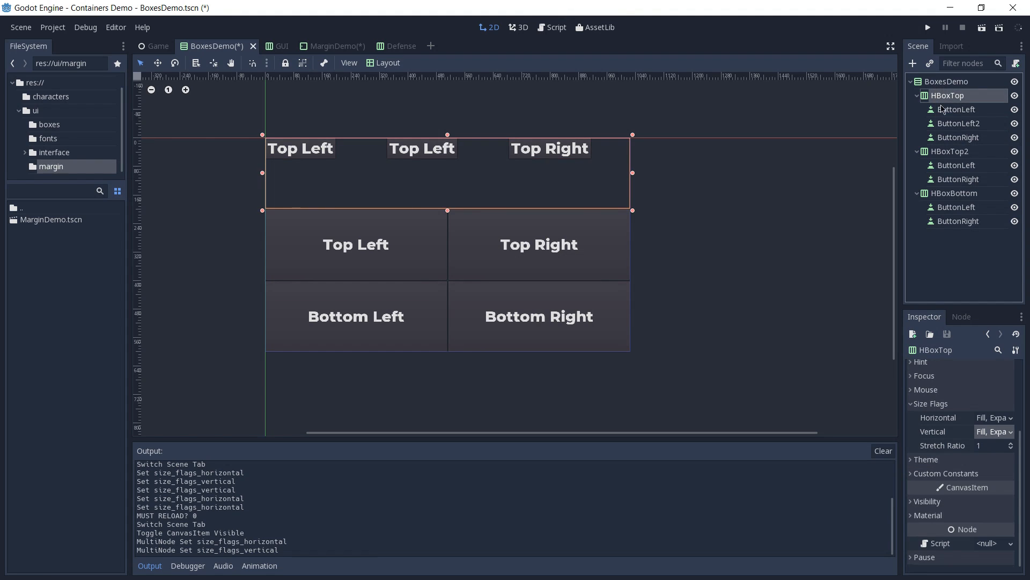
pyautogui.click(1002, 433)
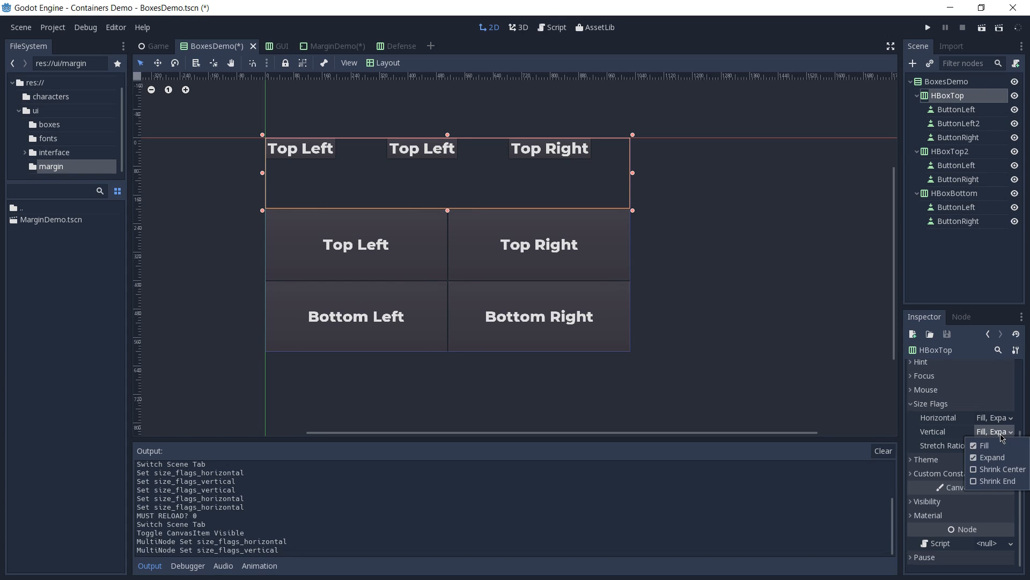
pyautogui.click(985, 445)
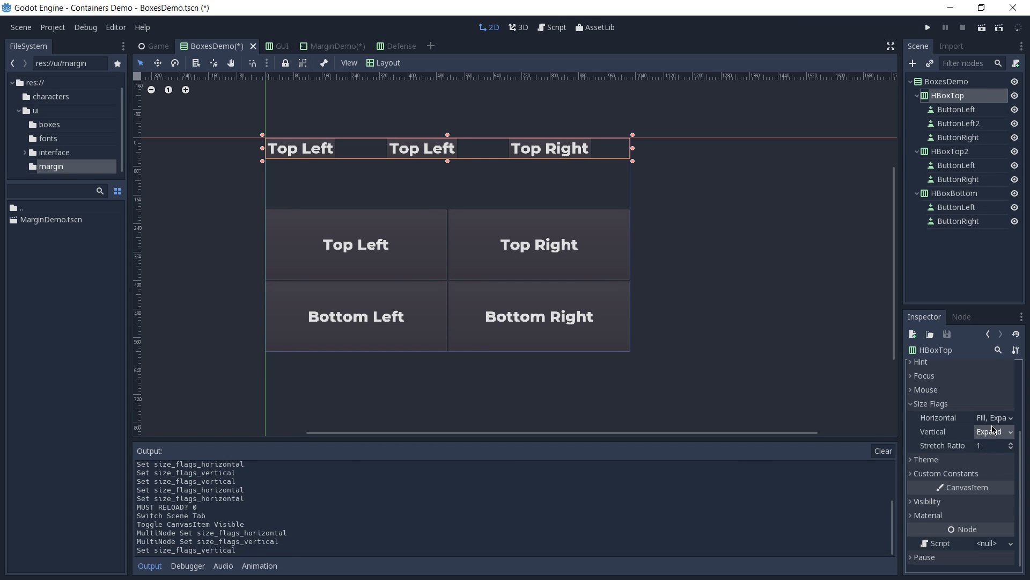
pyautogui.click(987, 420)
pyautogui.click(986, 421)
pyautogui.click(985, 431)
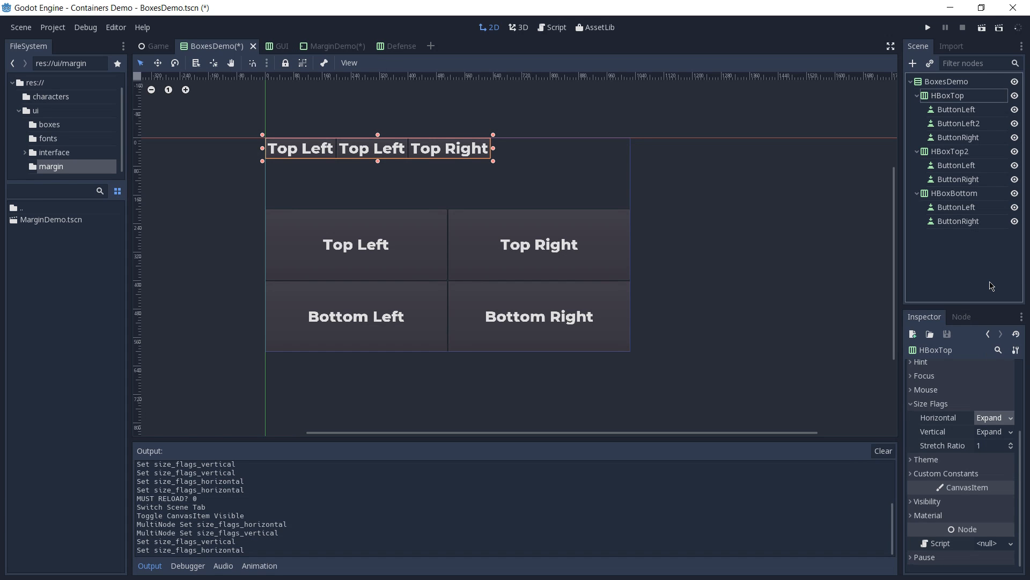
pyautogui.click(156, 45)
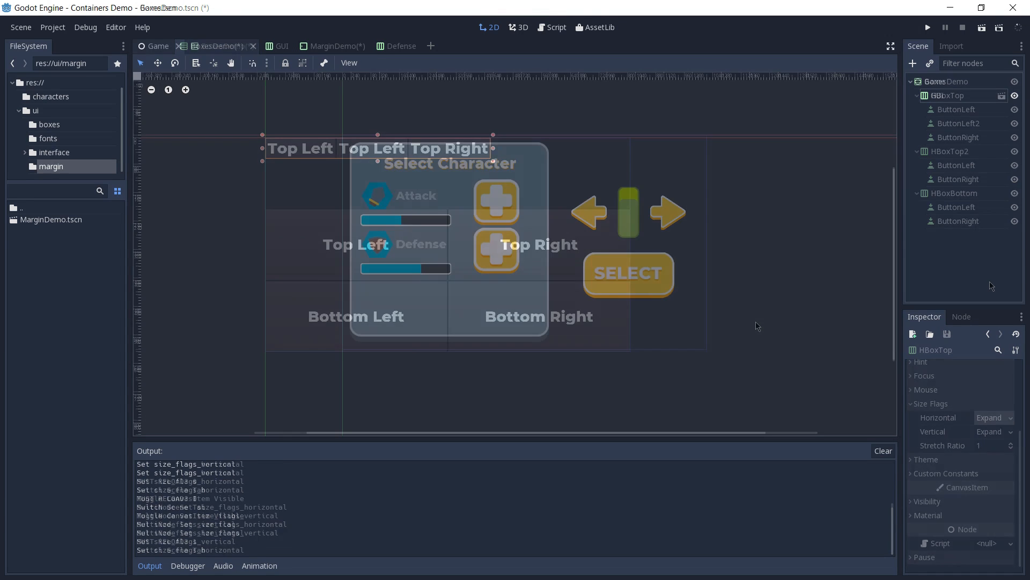